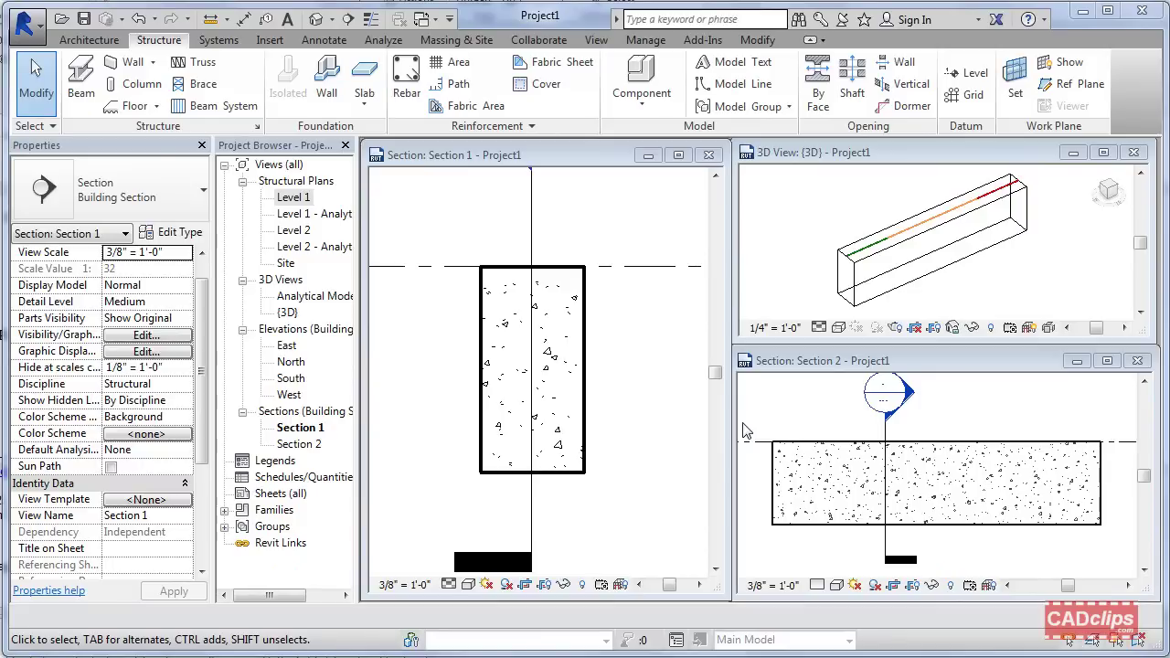
Activate the Section 1 view and expand the Reinforcement panel's extra options.
click(627, 341)
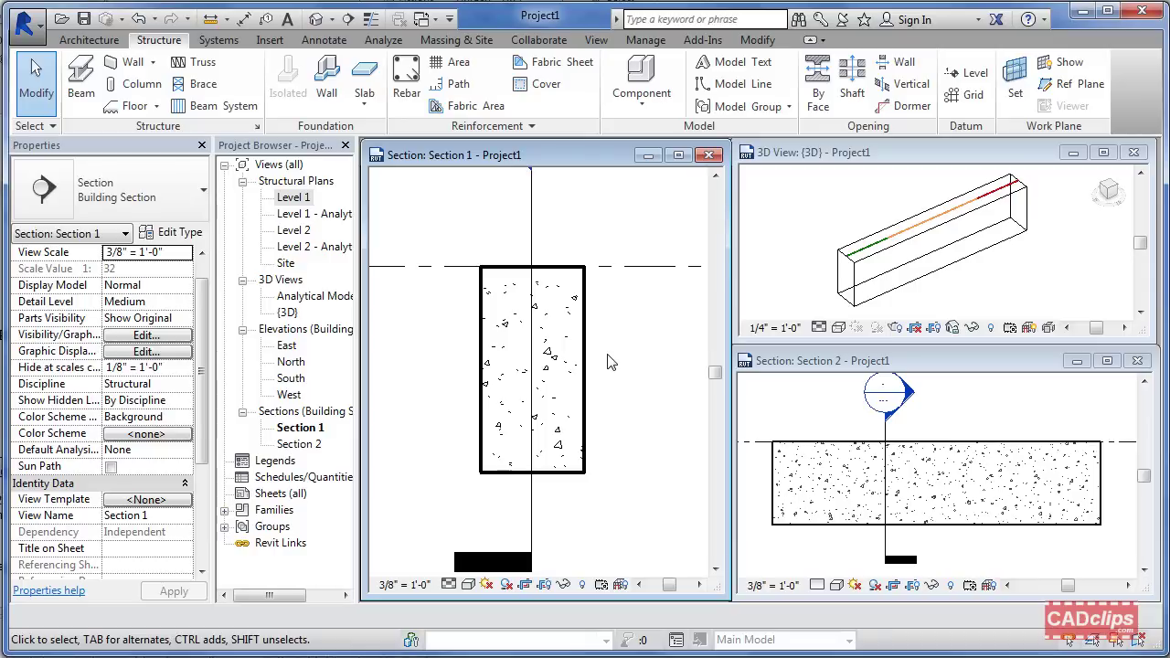
click(528, 126)
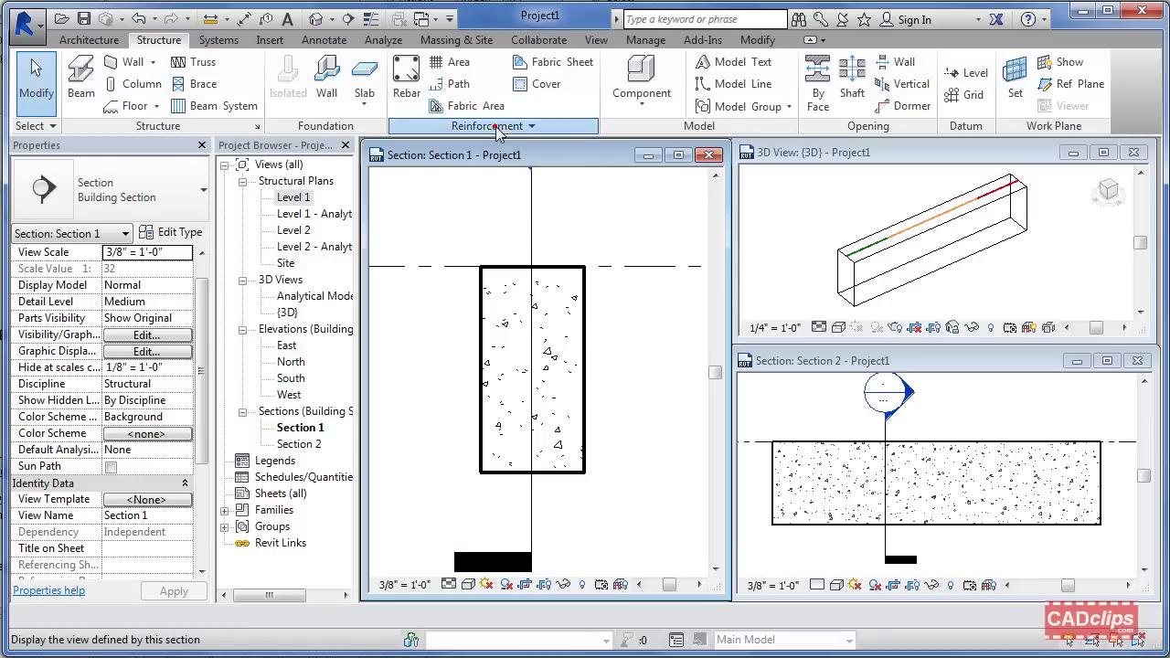
click(496, 126)
click(433, 148)
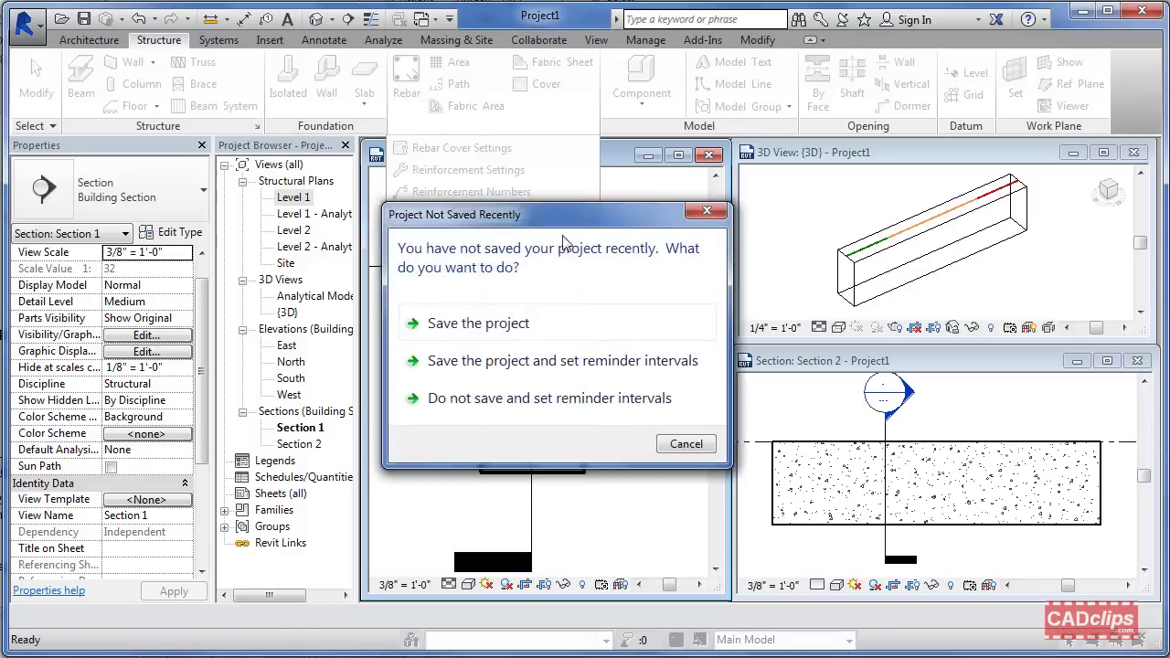
click(688, 445)
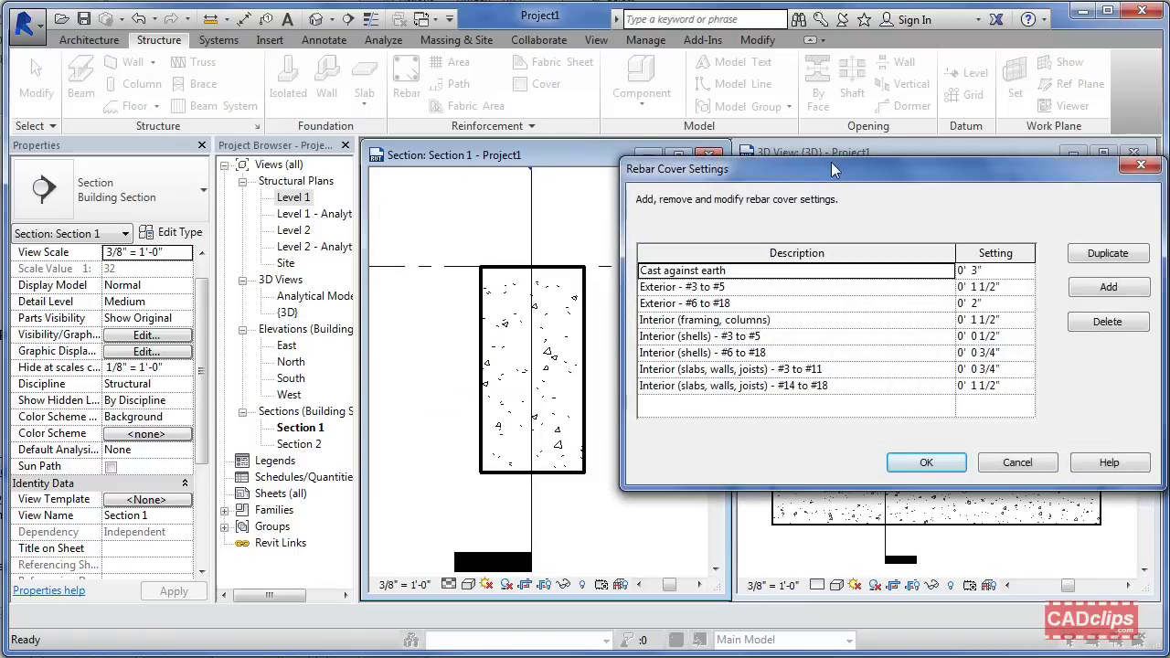
drag(832, 174, 801, 152)
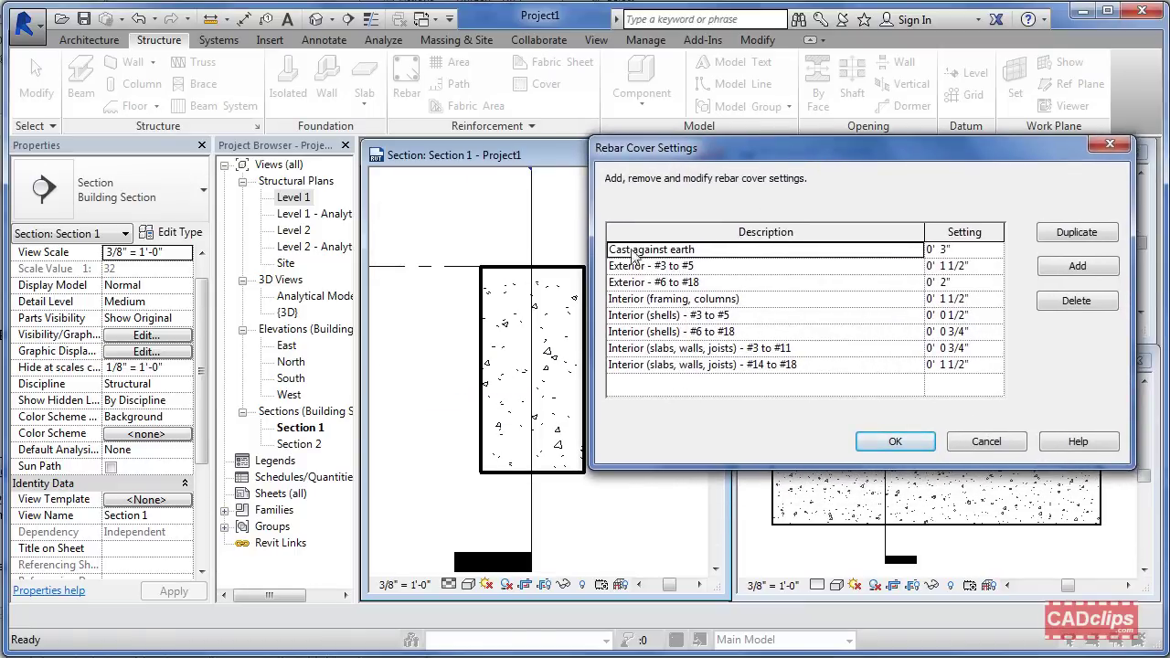
click(971, 249)
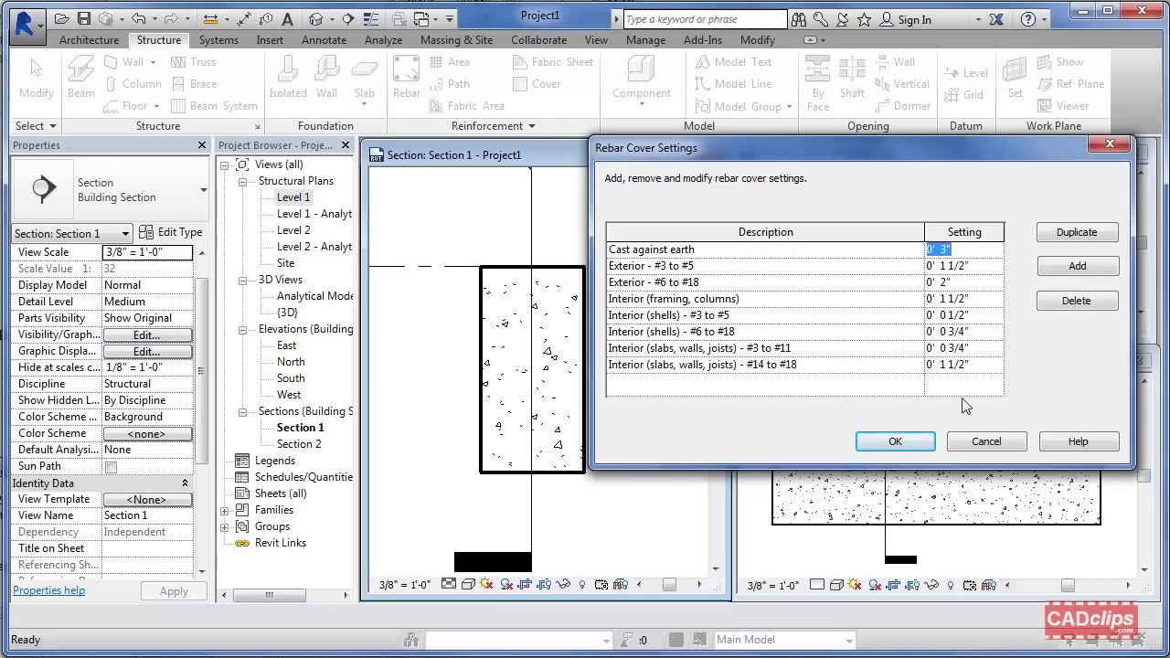
click(882, 441)
Select the 16 x 32 concrete beam and scroll Properties down to its three Rebar Cover parameters.
click(653, 441)
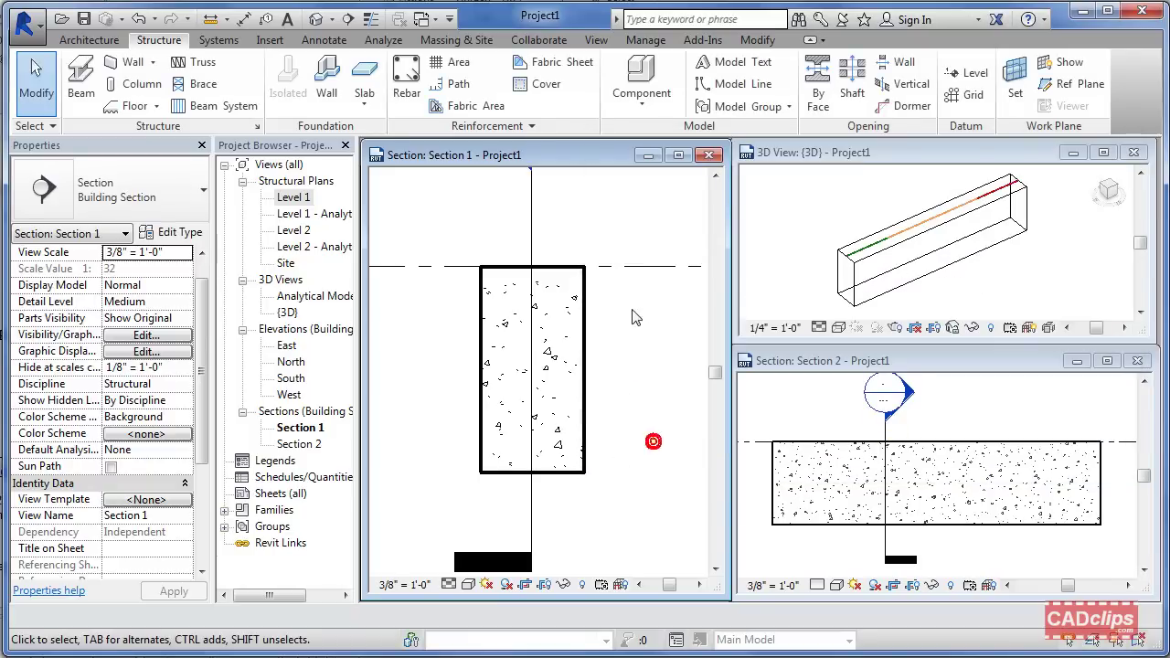
click(587, 352)
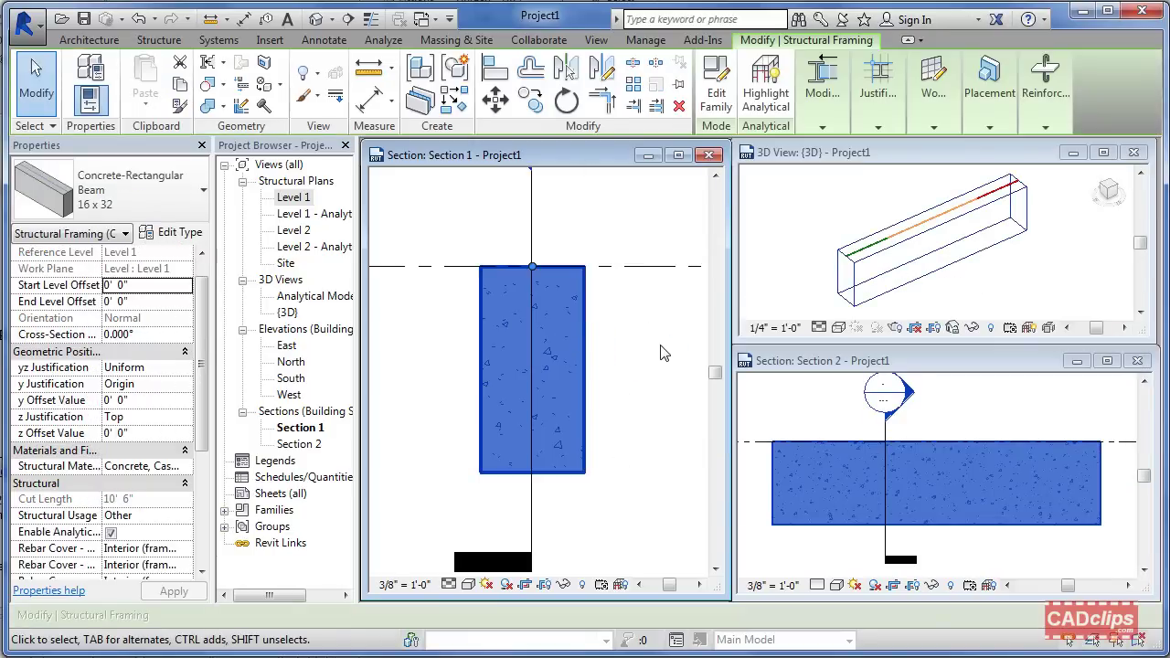
click(664, 353)
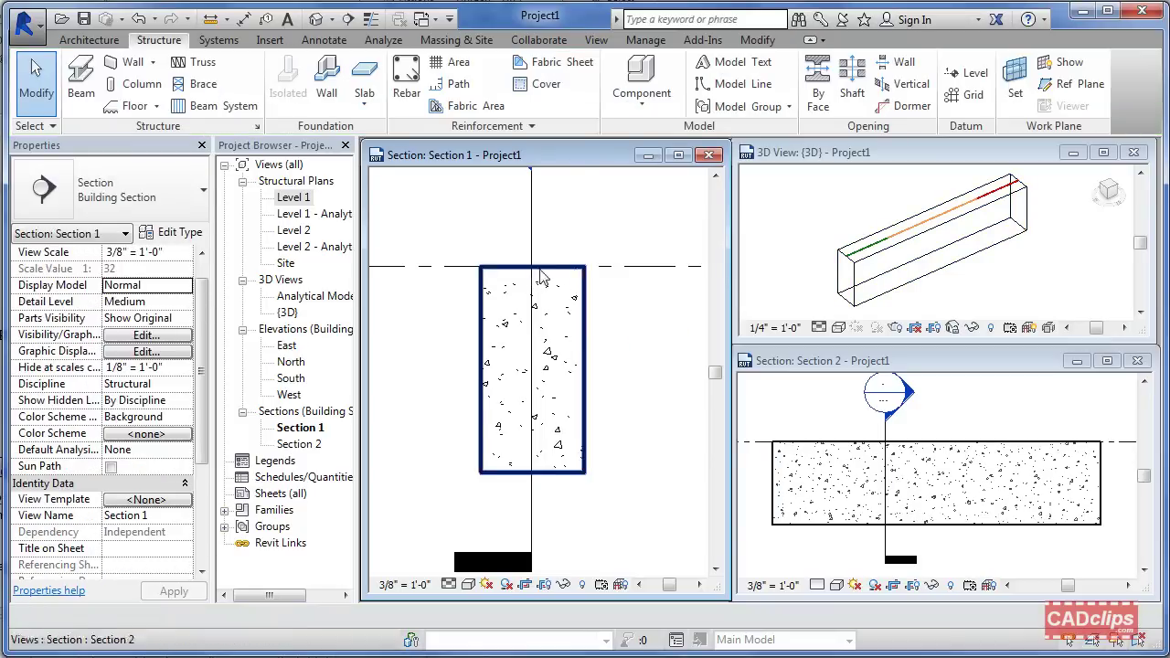
click(589, 298)
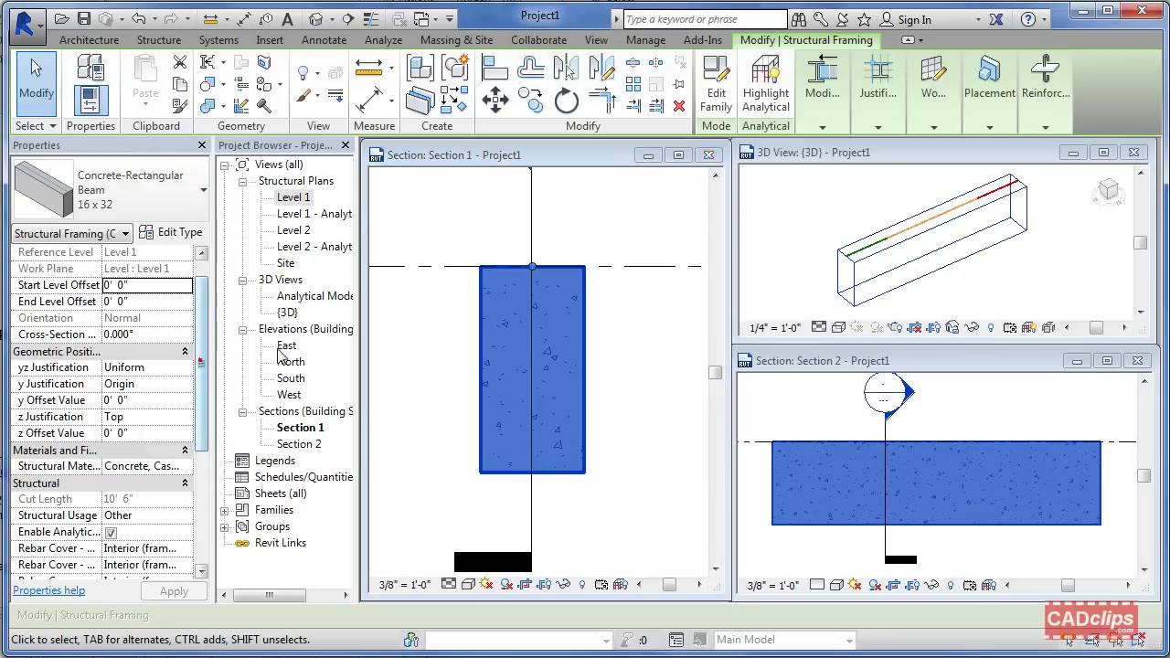
drag(203, 303, 206, 381)
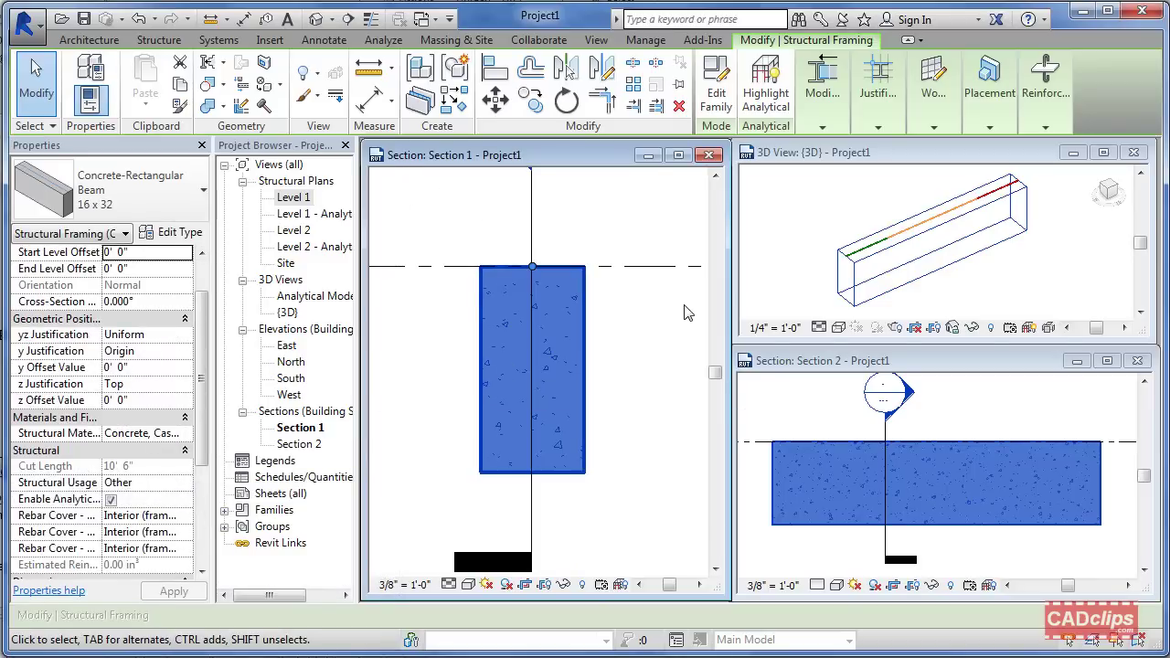
Start the Rebar tool on the beam, dismiss the hooks notice, and zoom the section.
click(1045, 127)
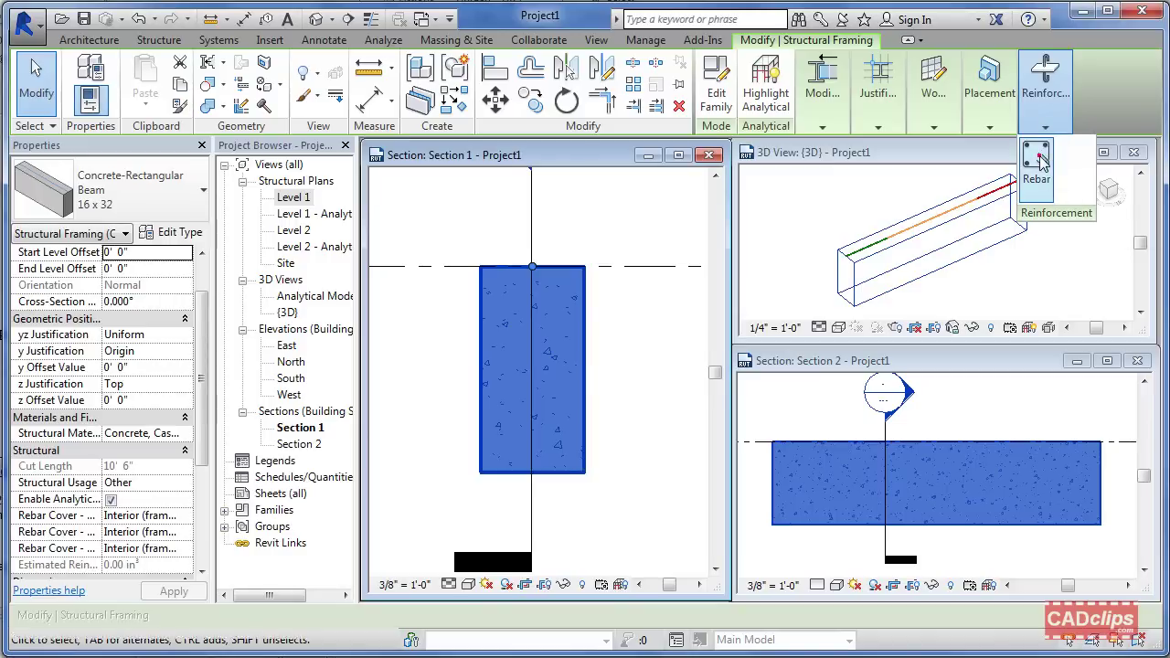
click(1036, 162)
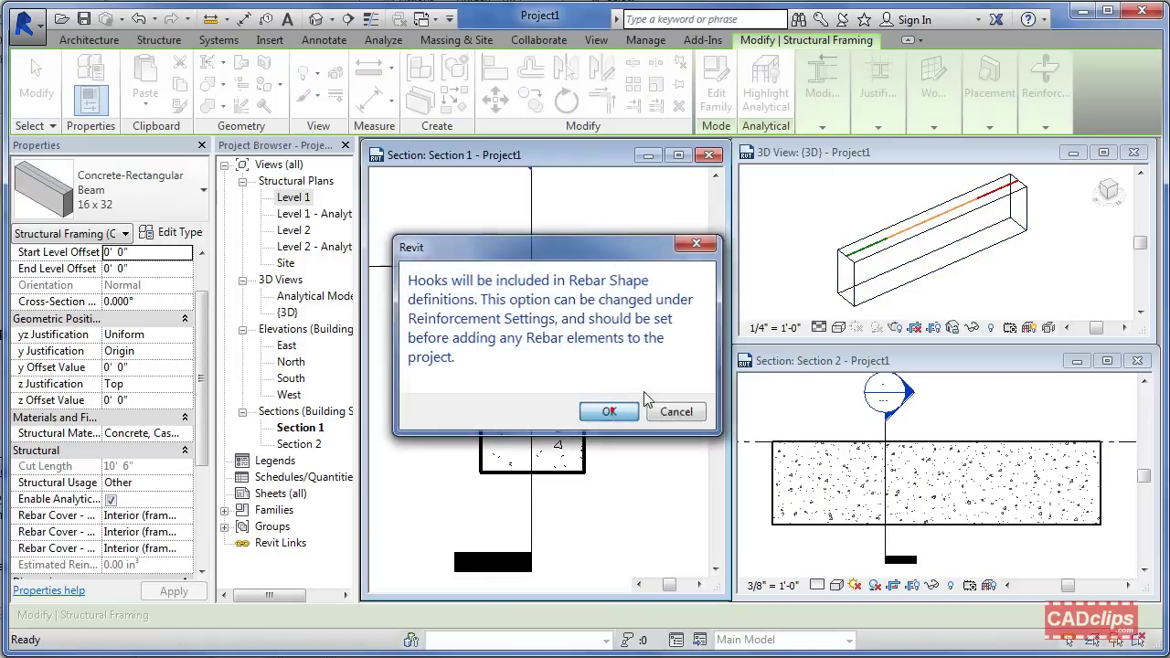
click(613, 413)
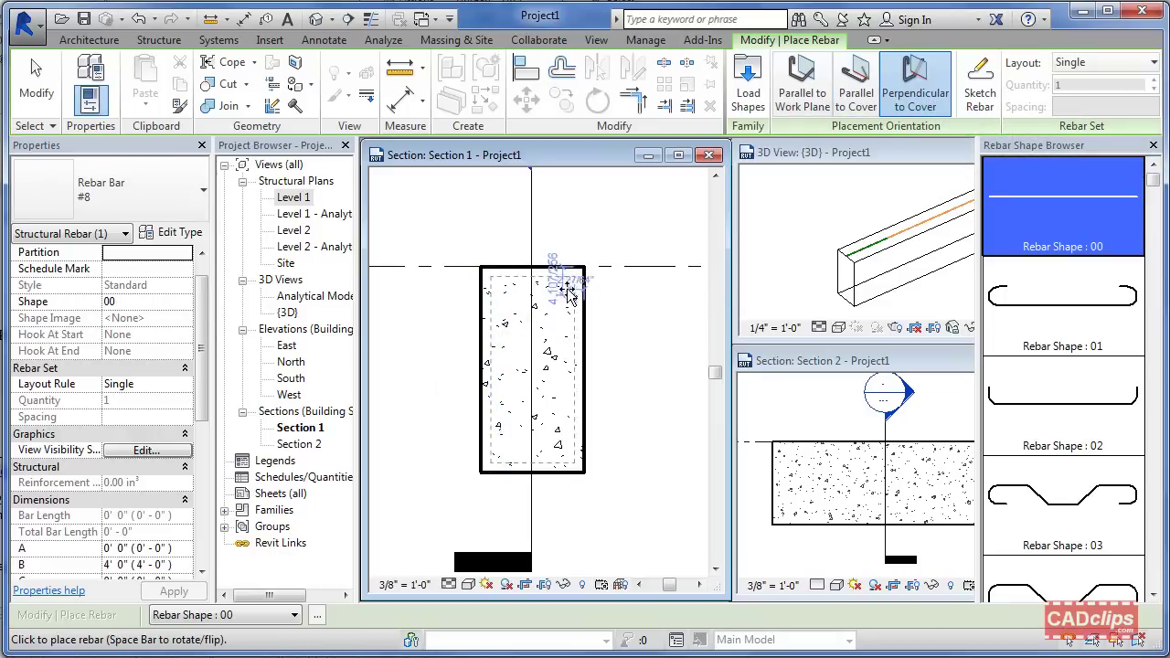
scroll(549, 292, up, 1)
scroll(549, 292, up, 1)
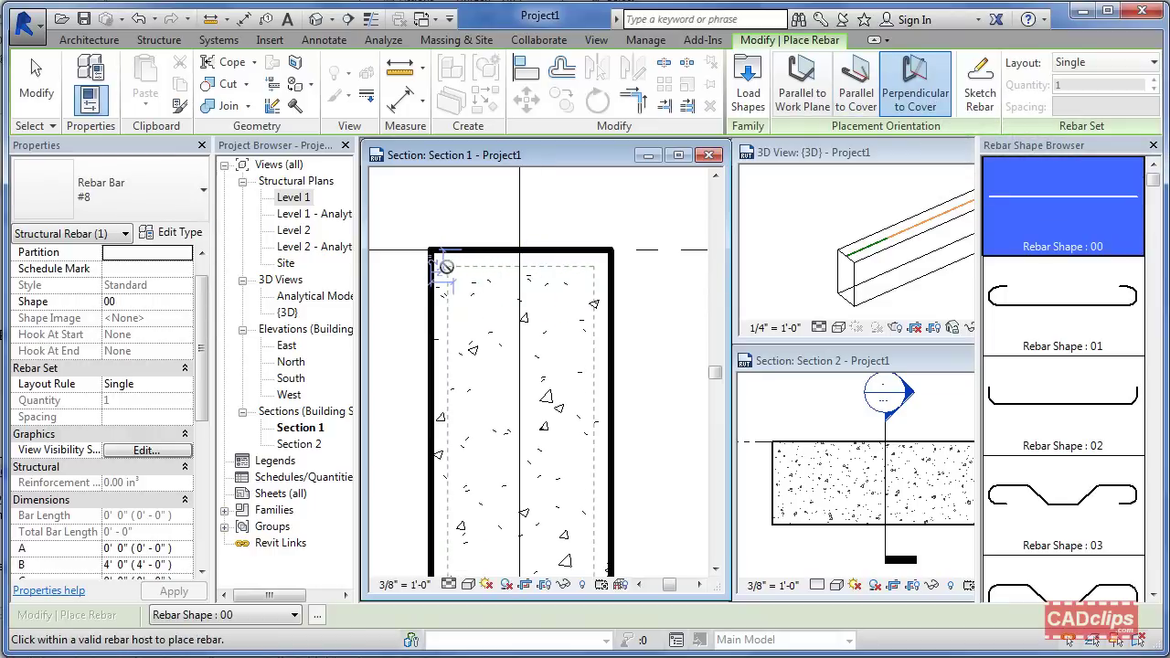
scroll(593, 328, down, 2)
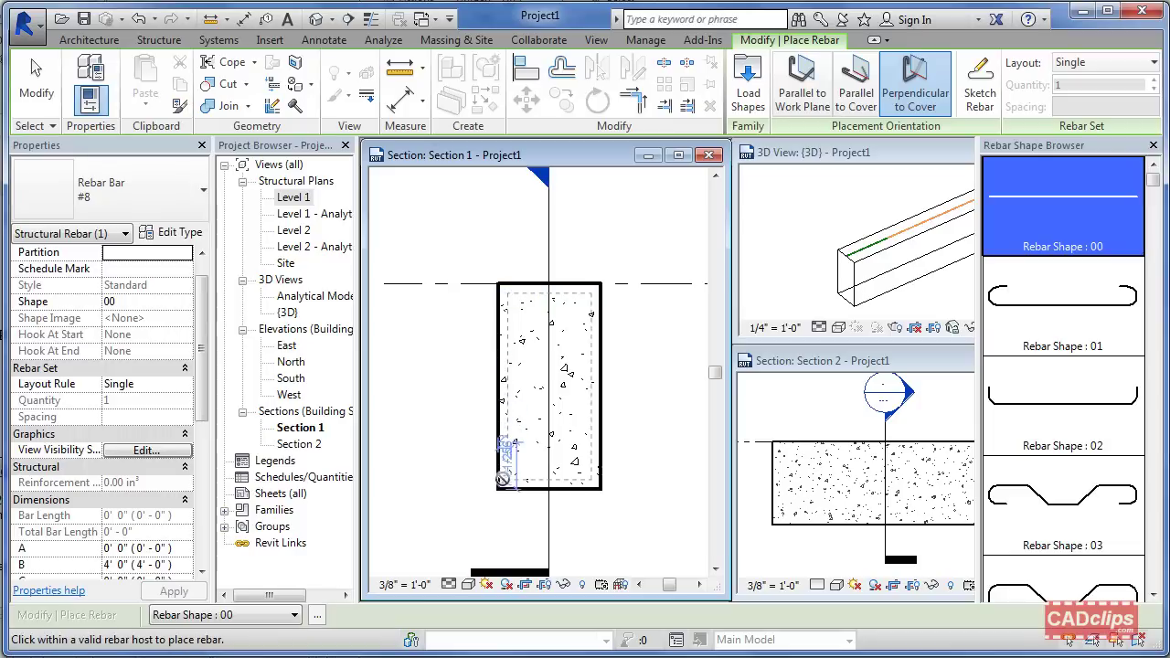
Place a #8 T1 stirrup set parallel to the work plane at 8" maximum spacing.
drag(1152, 192, 1153, 501)
click(1098, 448)
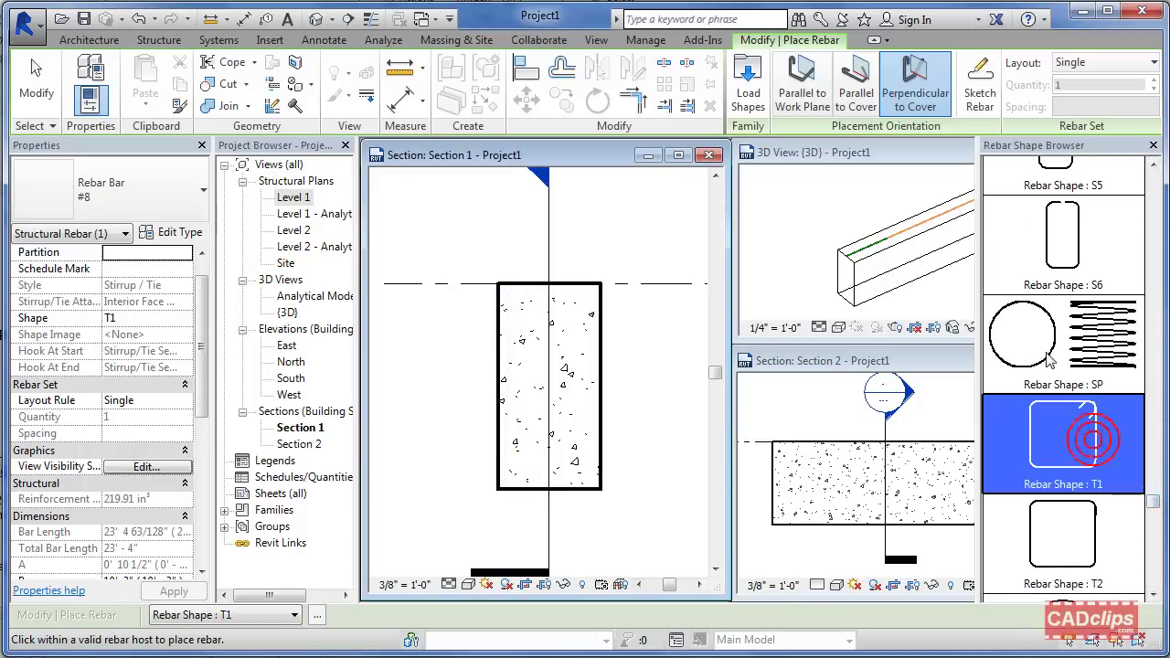
click(810, 94)
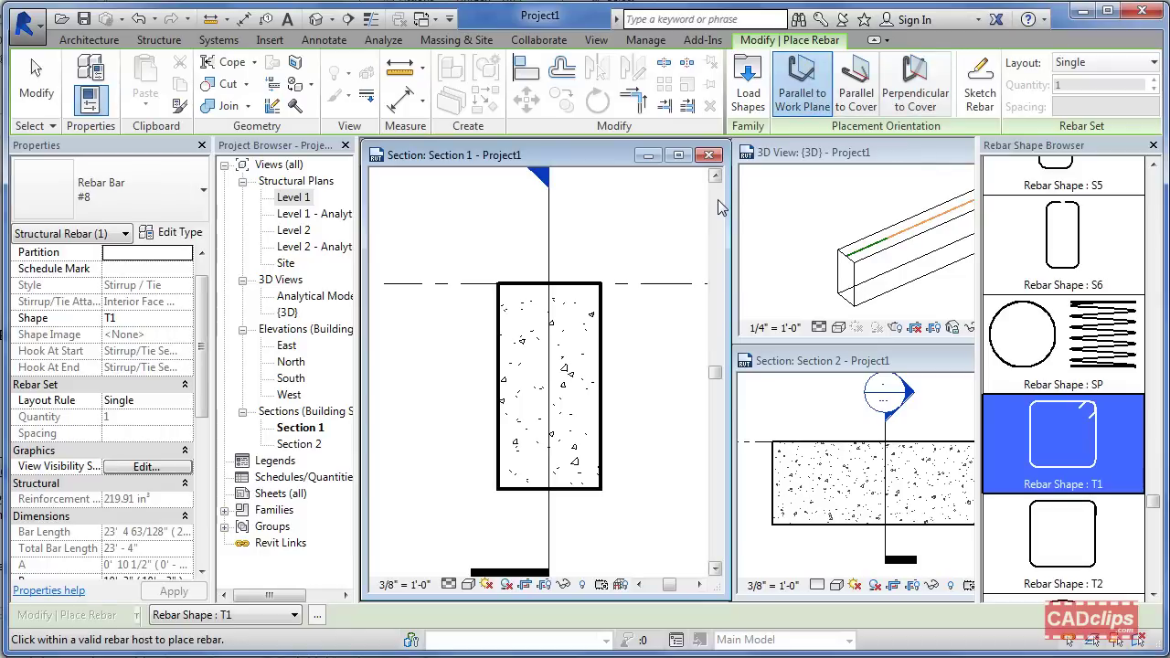
click(1102, 61)
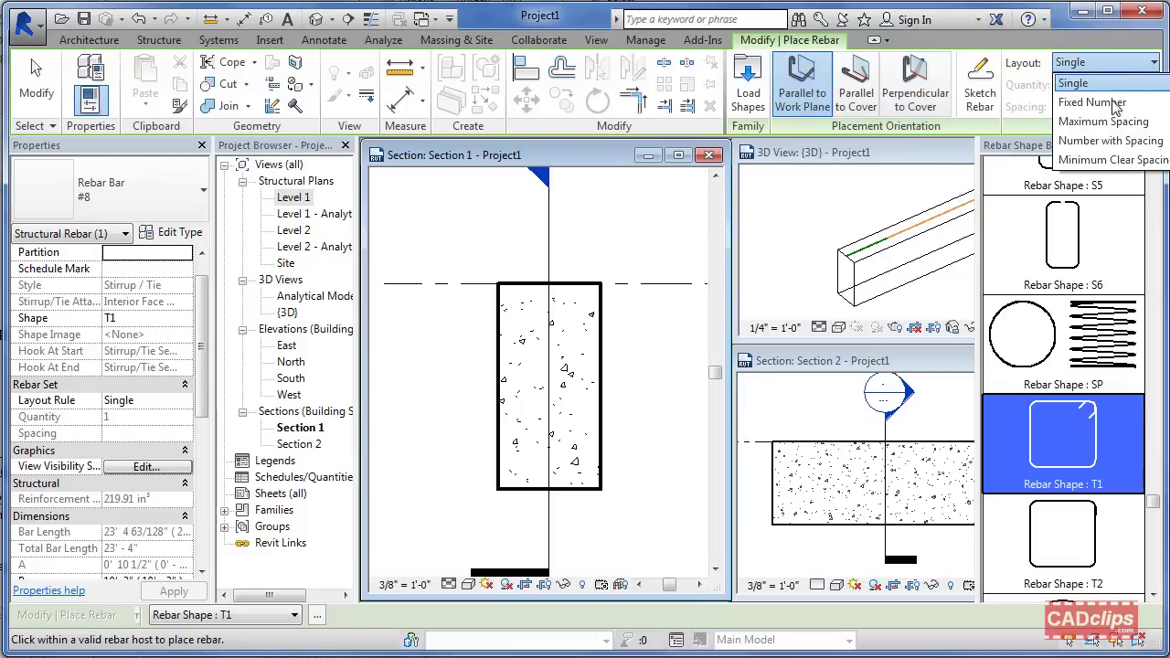
click(1111, 117)
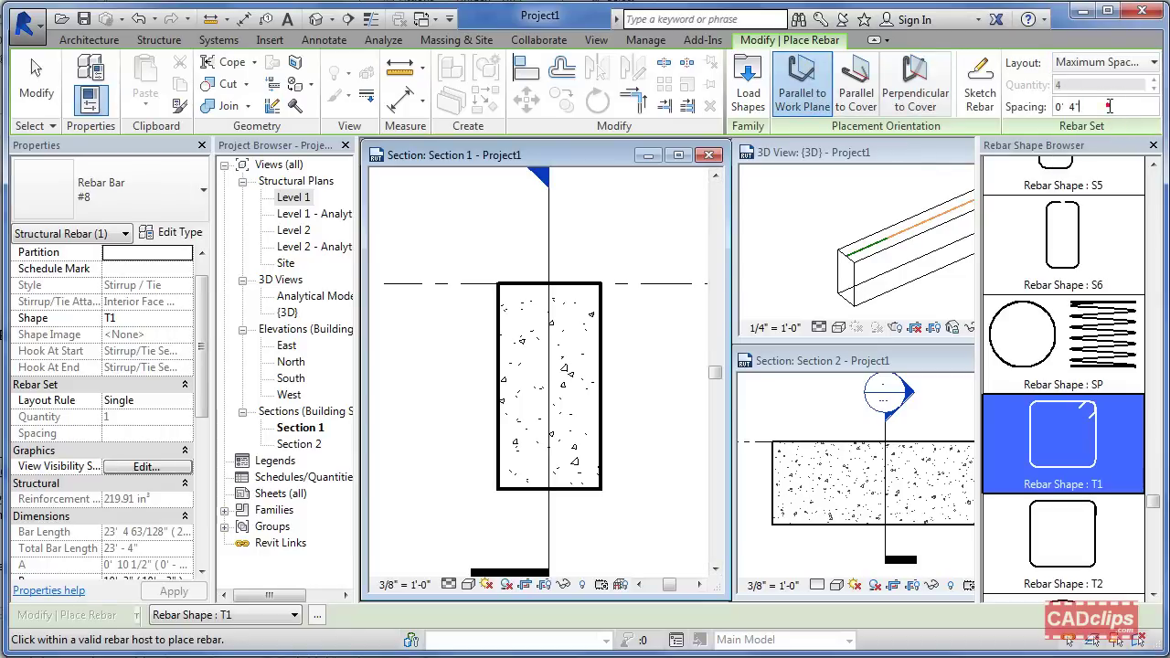
text(8)
key(Return)
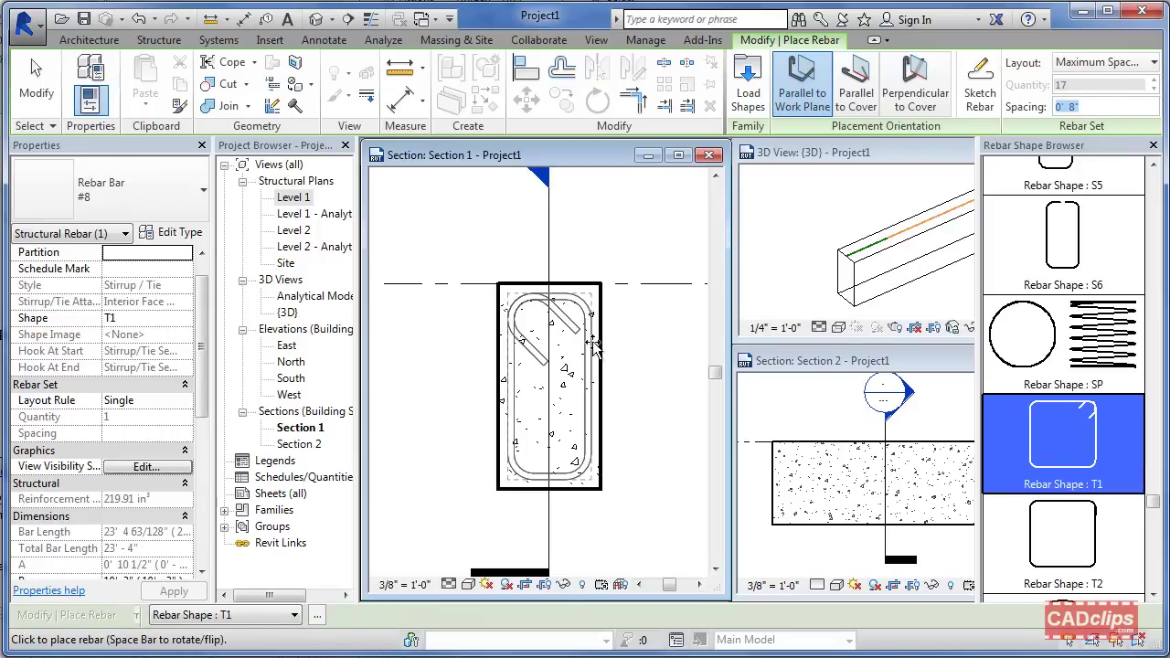
key(space)
click(593, 469)
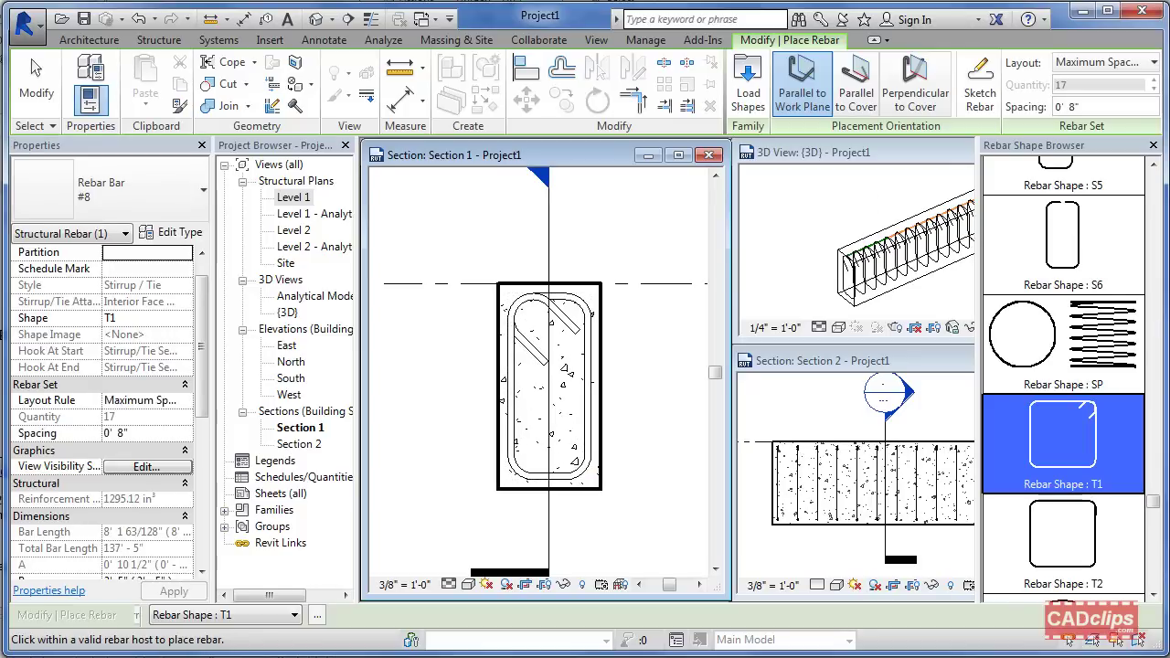
Set up straight shape 00 bars perpendicular to cover with a Fixed Number layout of 3.
drag(1151, 510, 1152, 178)
click(1066, 197)
click(929, 91)
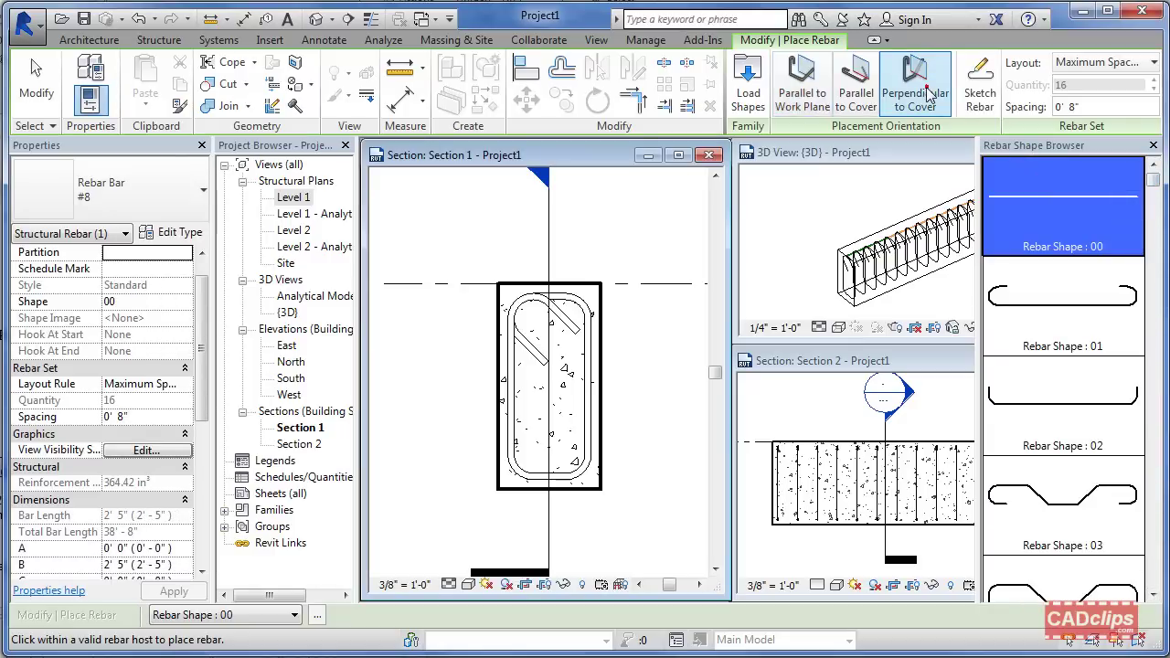
click(1097, 62)
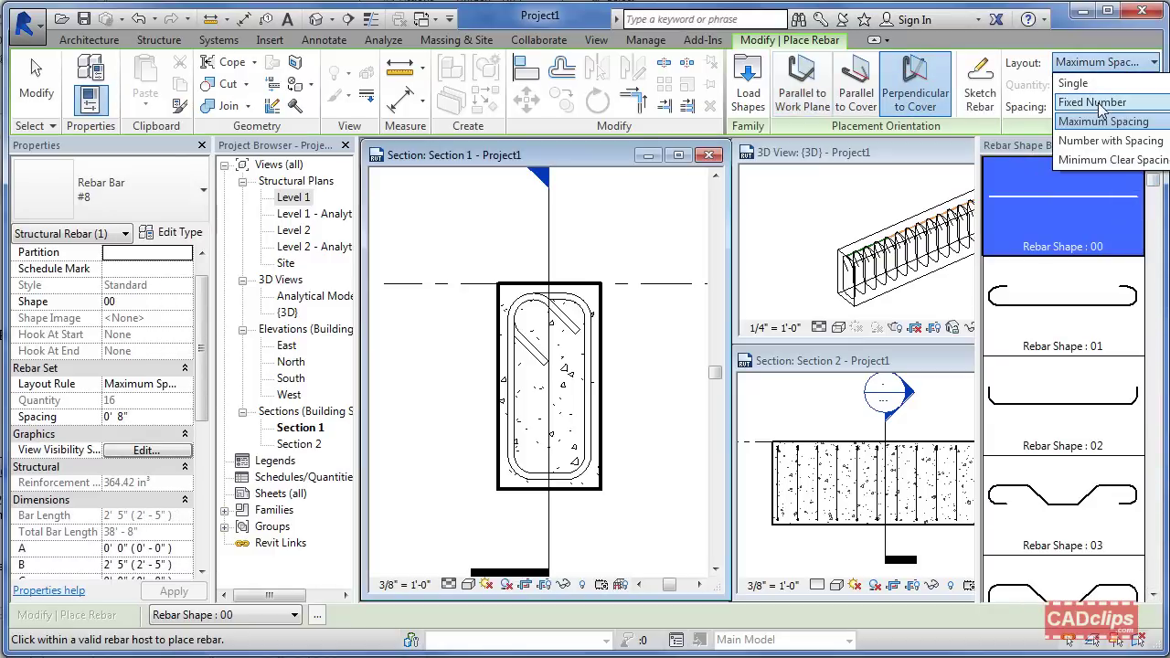
click(1093, 97)
click(1088, 84)
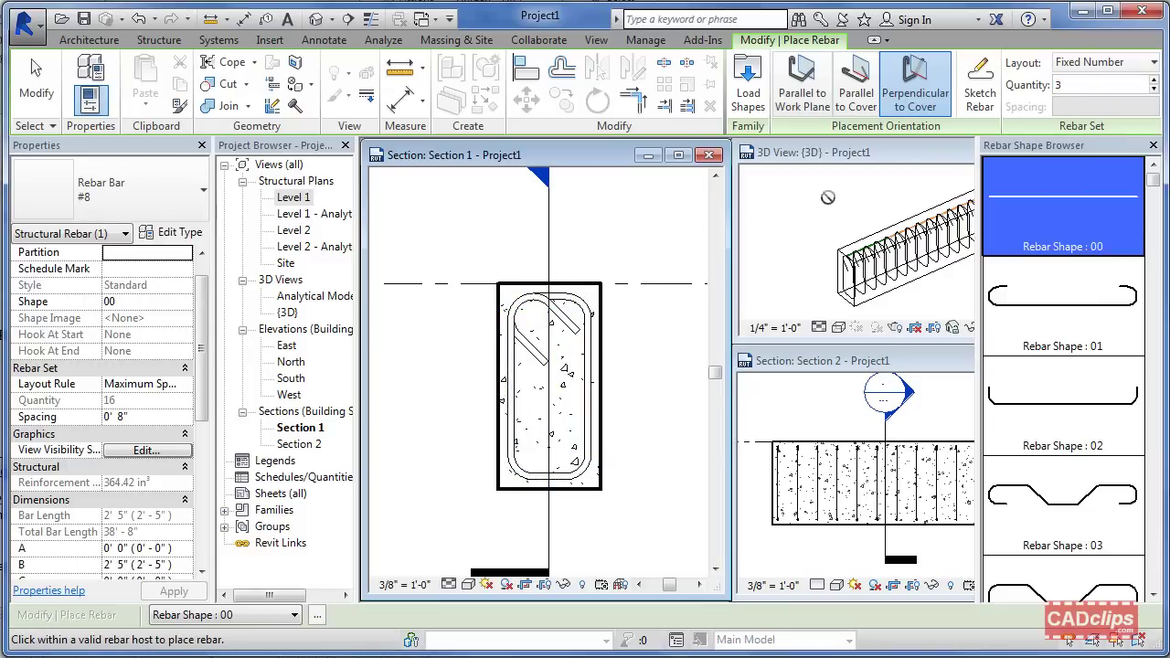
click(1098, 62)
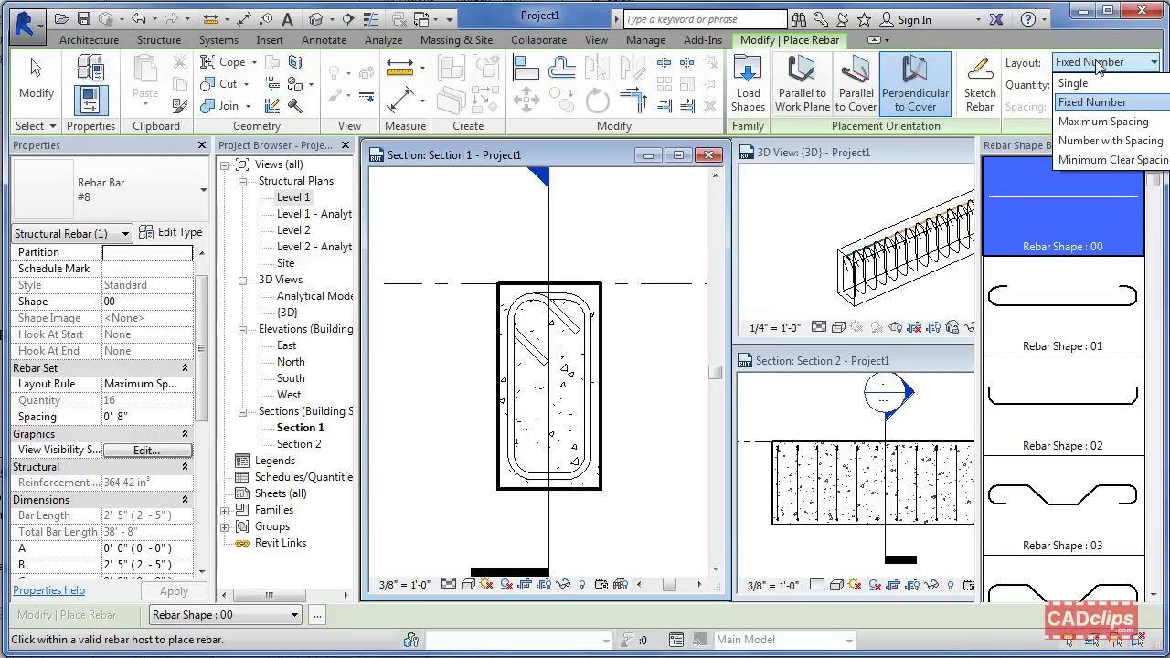
click(1090, 82)
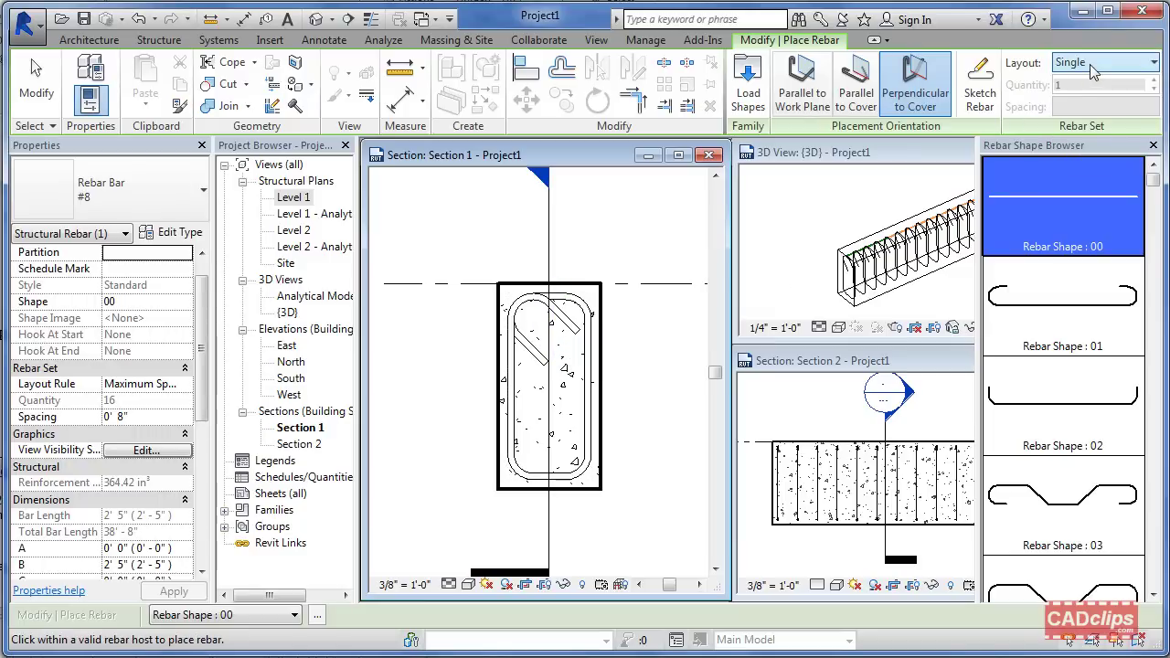
click(1090, 63)
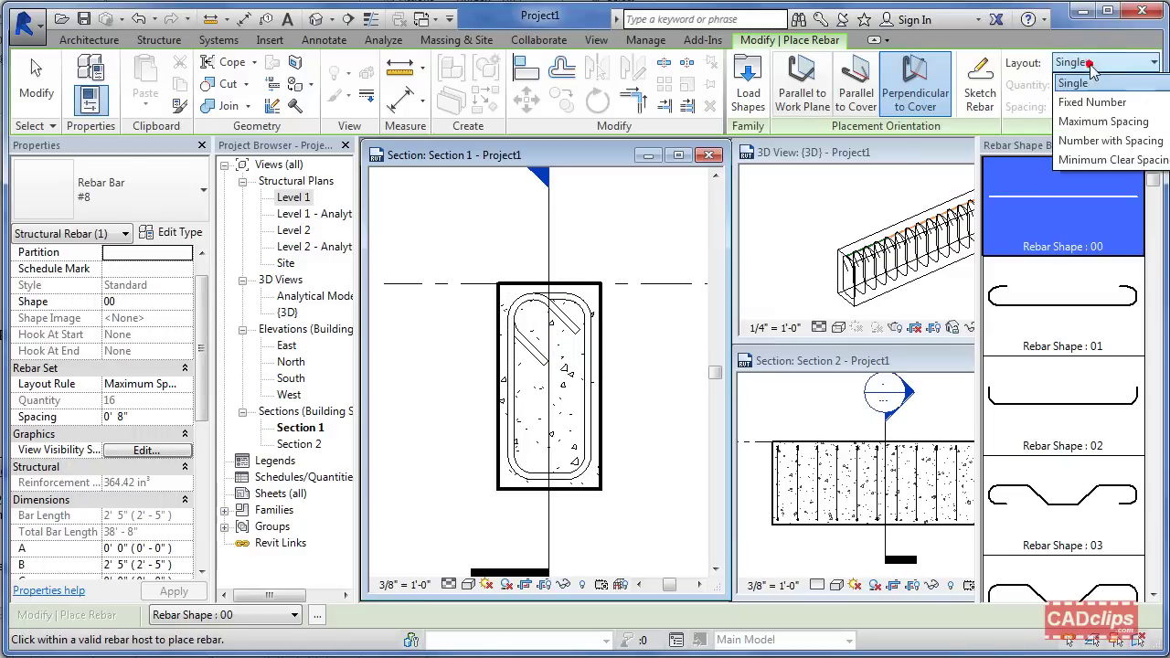
click(1132, 106)
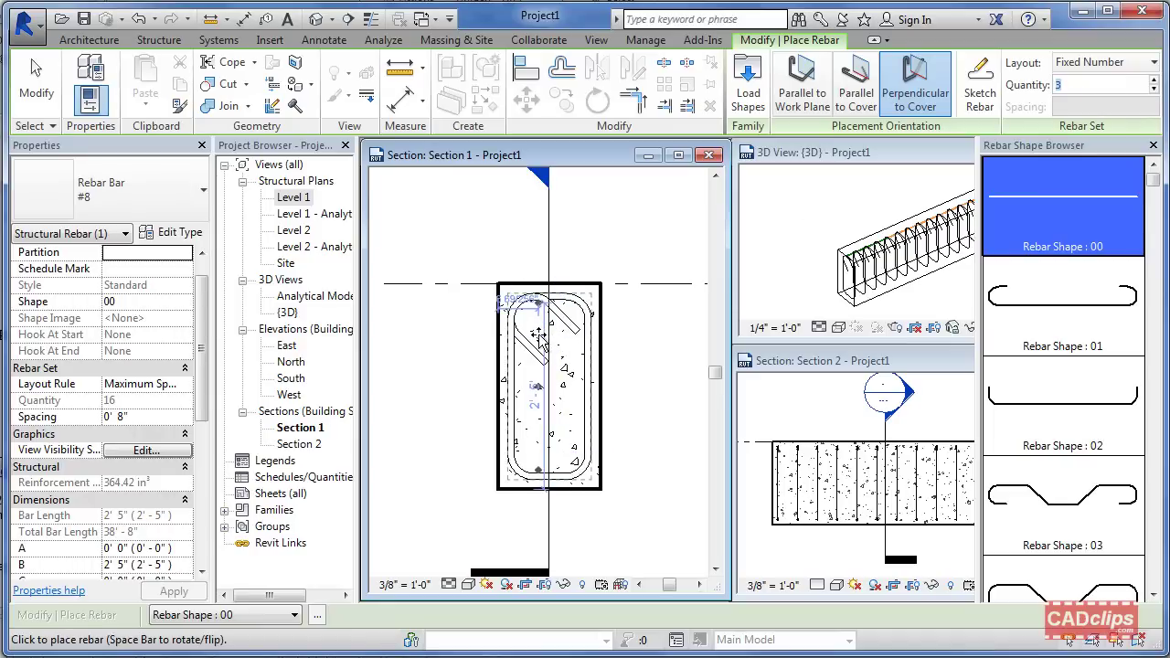
scroll(539, 339, up, 4)
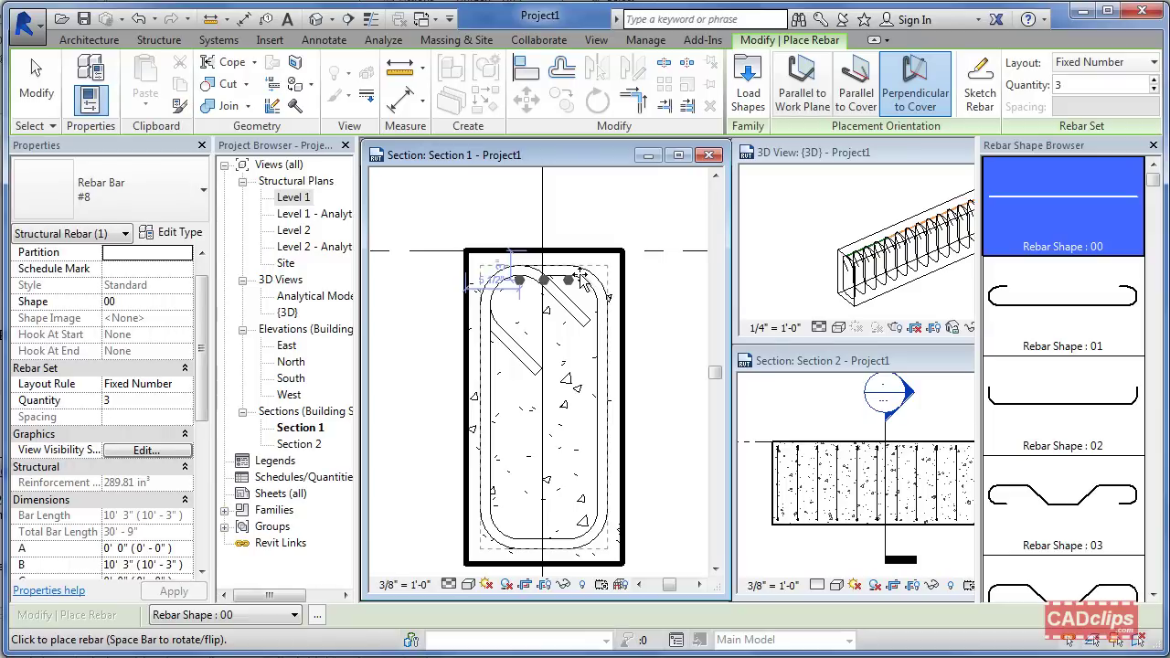
Place three bars along the beam's right inner face, then reposition the section in Section 1.
click(599, 325)
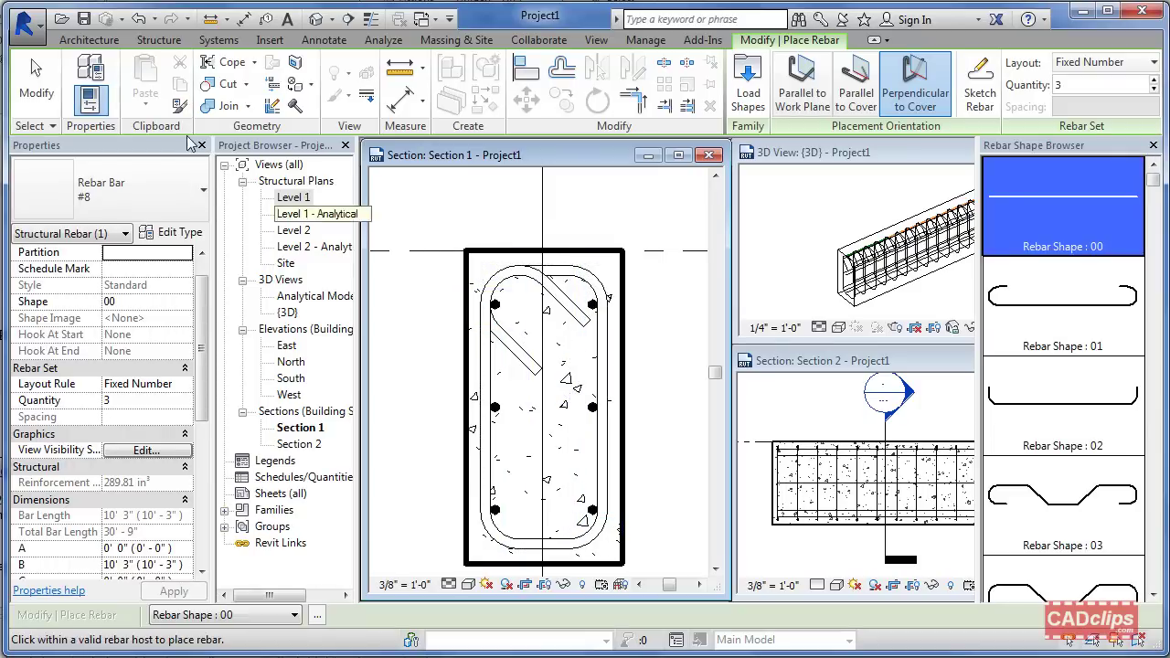
click(36, 83)
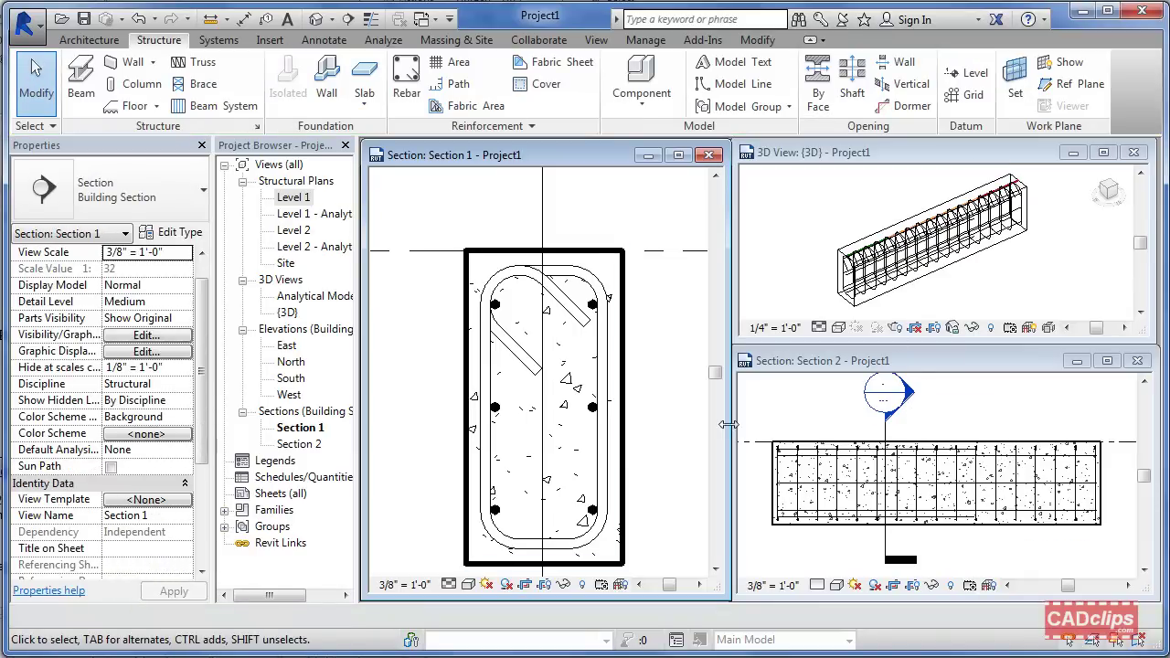
click(840, 535)
scroll(953, 555, up, 3)
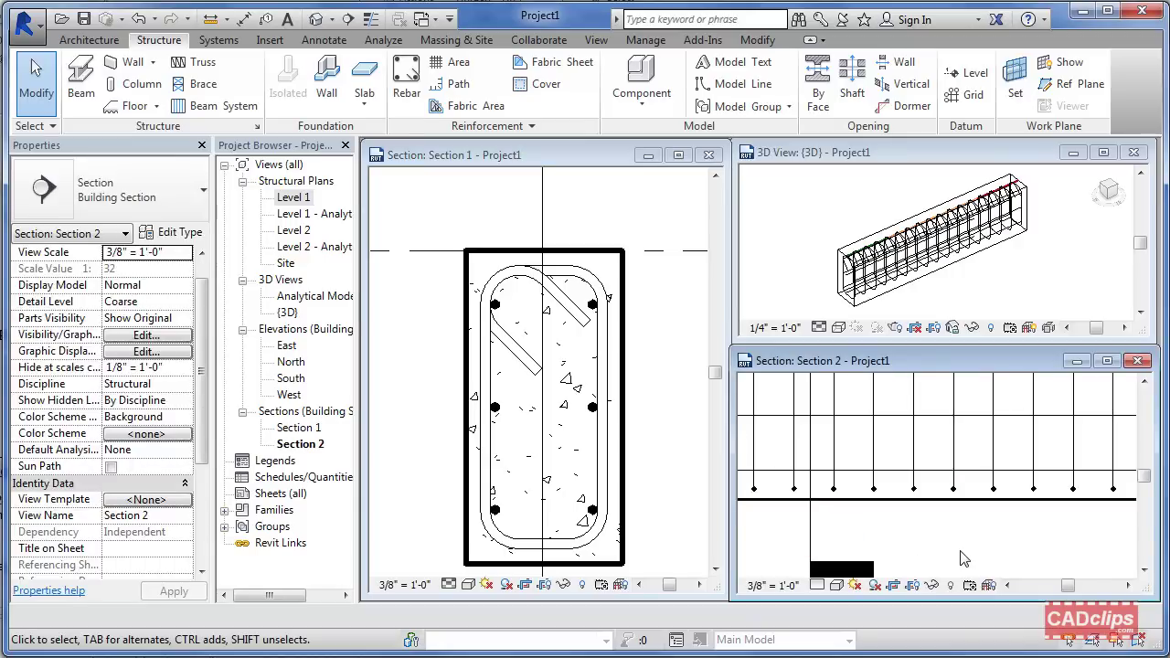
scroll(978, 523, down, 2)
scroll(978, 523, down, 2)
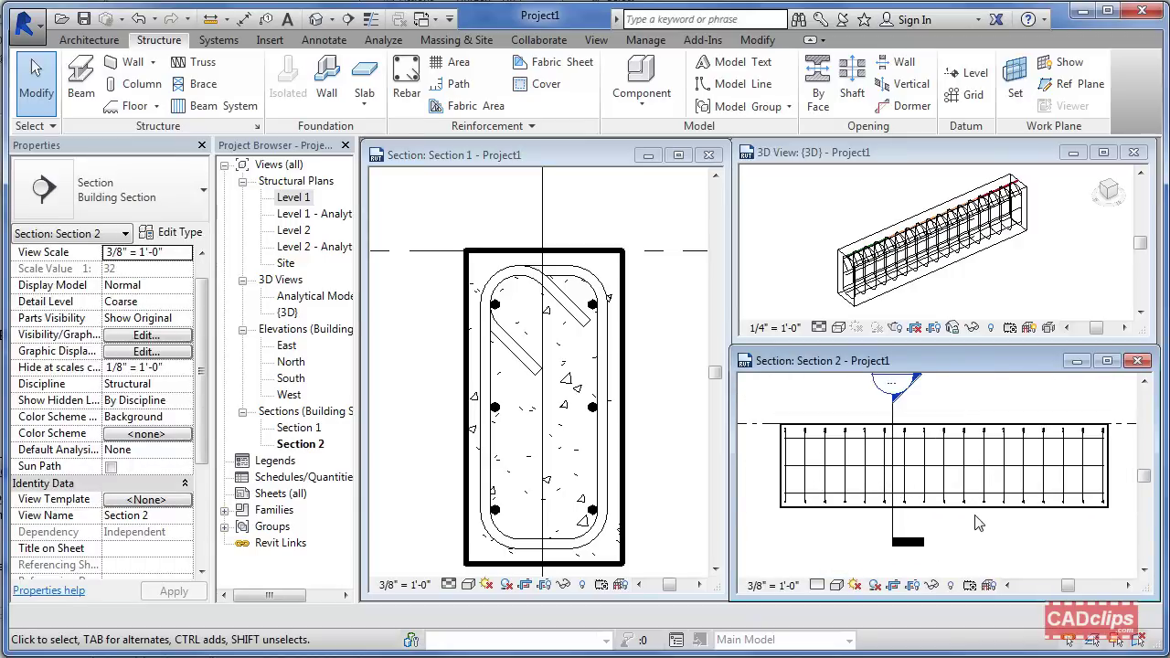
click(668, 368)
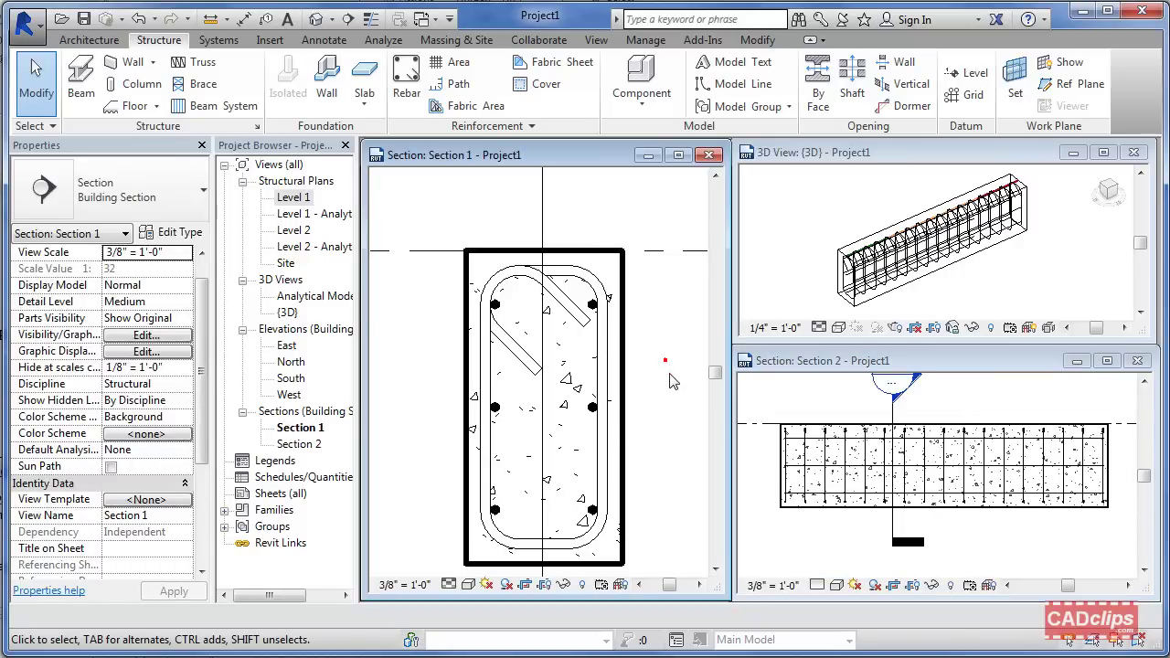
scroll(660, 374, down, 1)
mouse_move(658, 373)
middle_down()
mouse_move(650, 363)
mouse_move(577, 379)
middle_up()
In Rebar Cover Settings, change Interior (framing, columns) from 1 1/2" to 1".
click(512, 127)
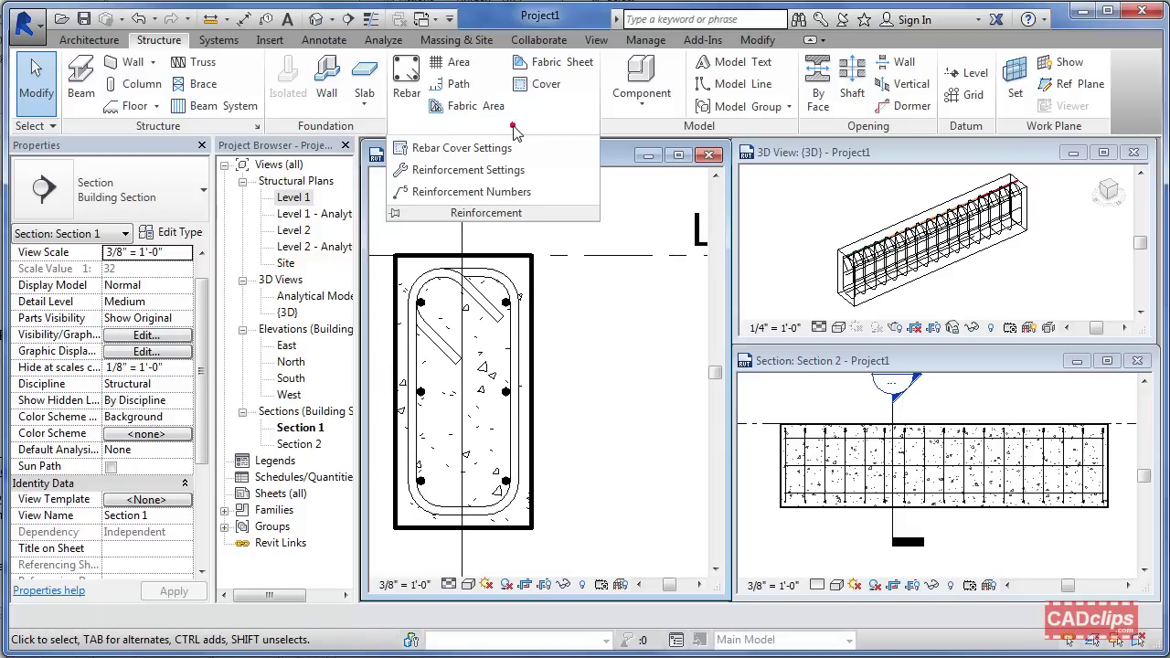
click(501, 152)
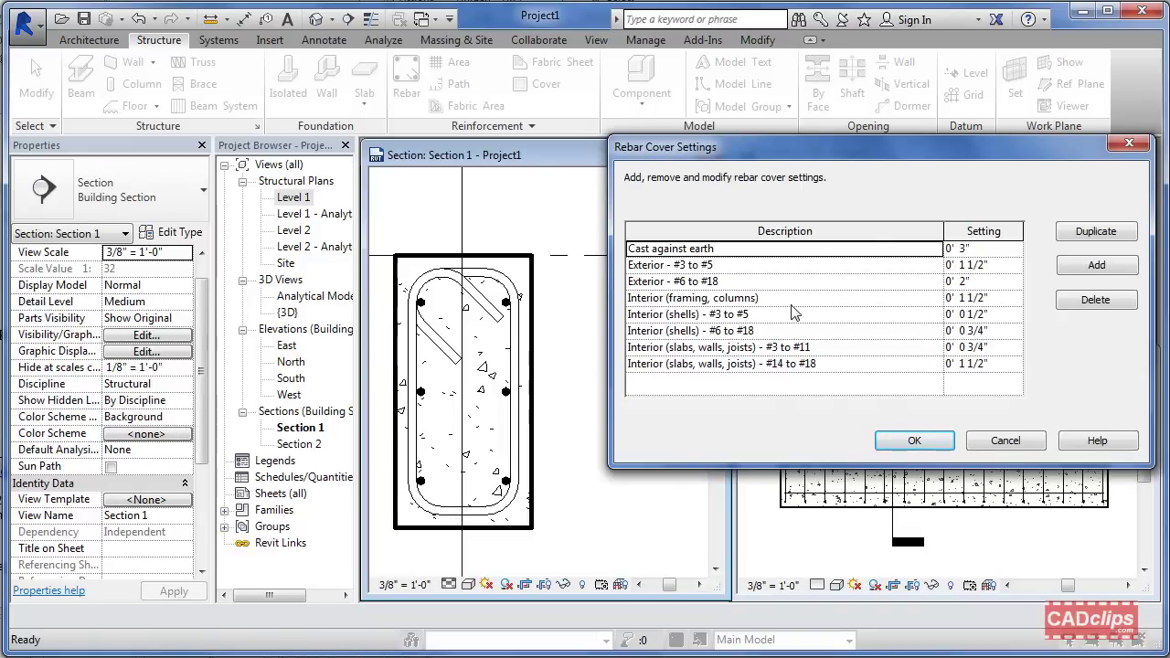
click(1005, 303)
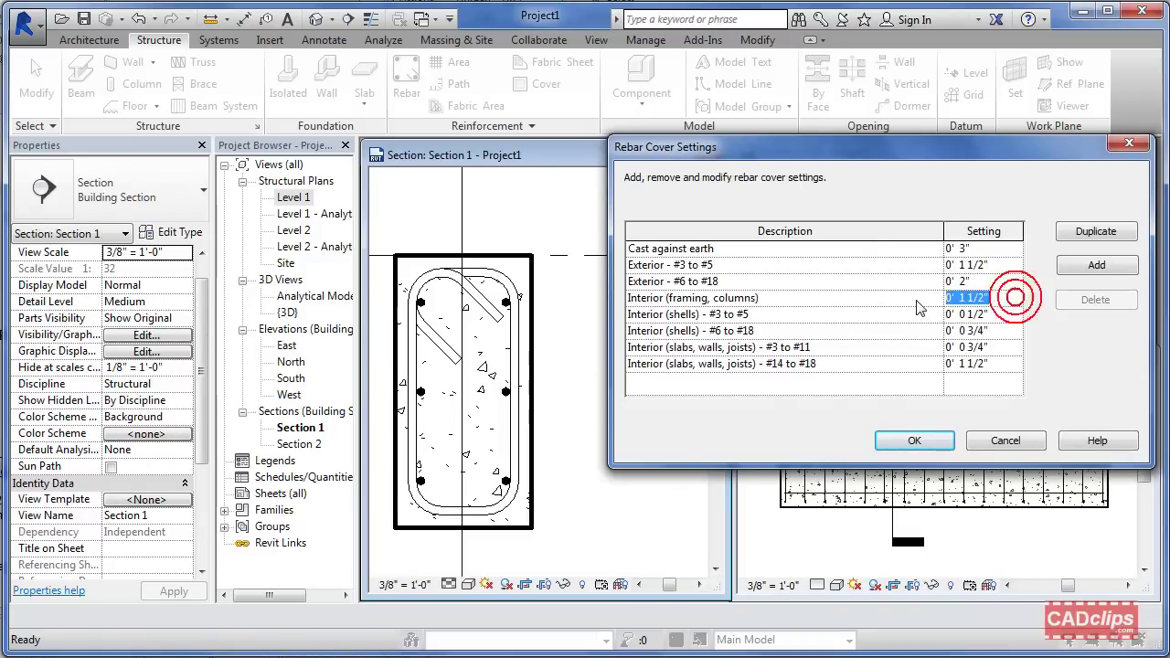
text(1'-0)
text(")
click(923, 440)
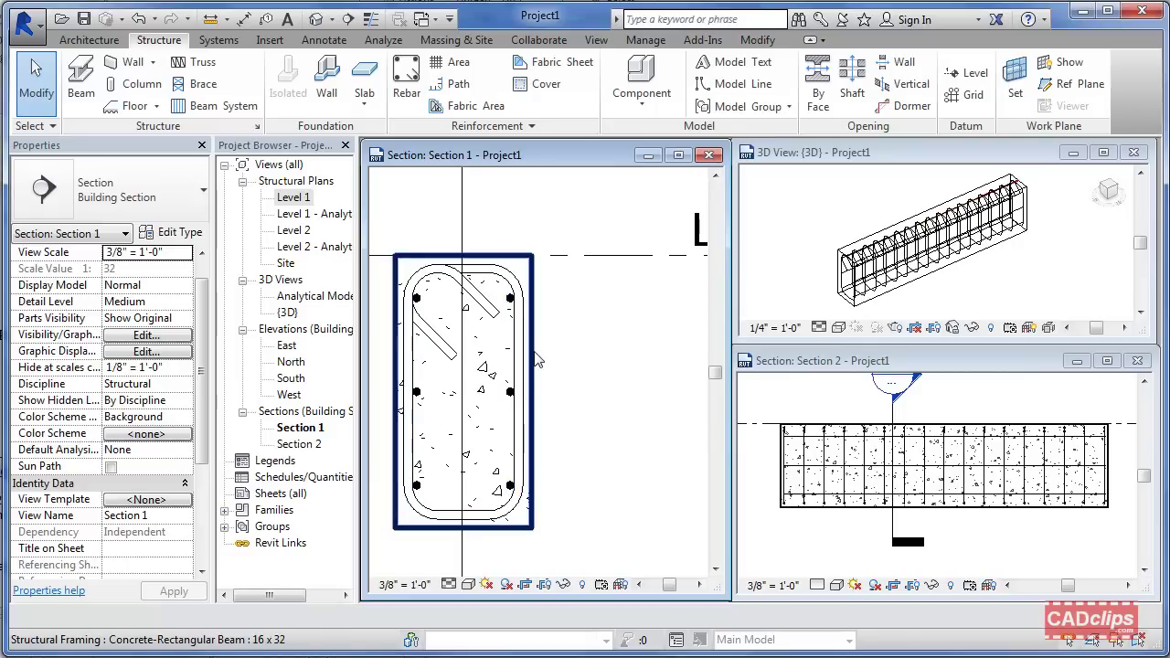
In Rebar Cover Settings, enter 2" for Interior (framing, columns) and 1" for Interior (shells) #6 to #18.
click(473, 126)
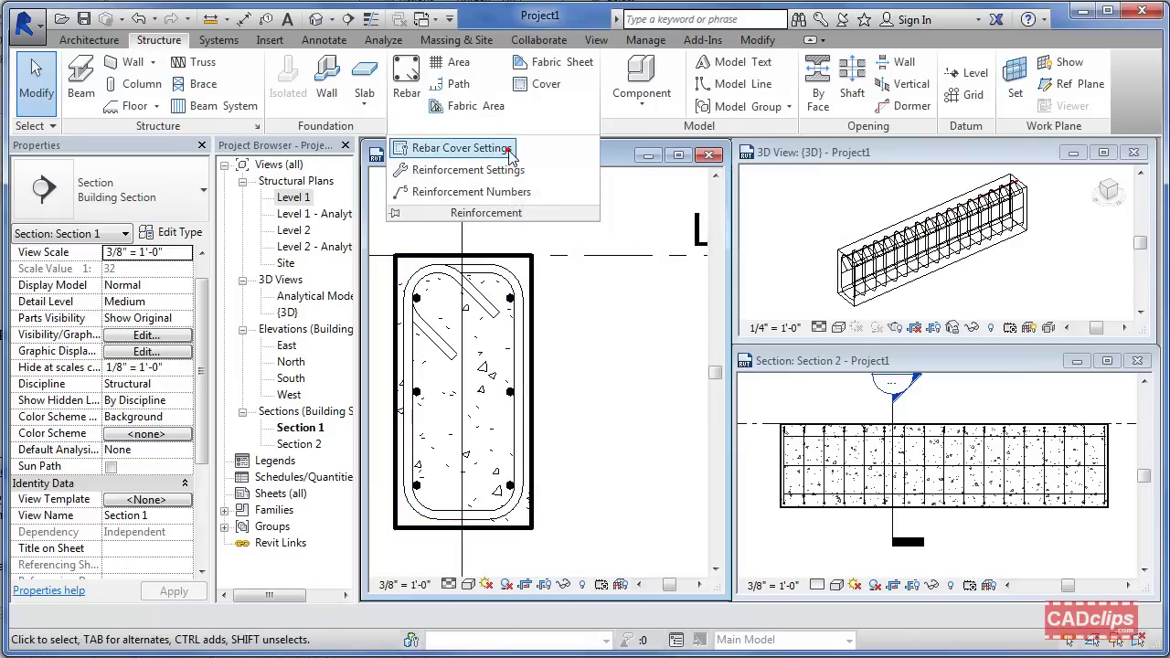
click(508, 149)
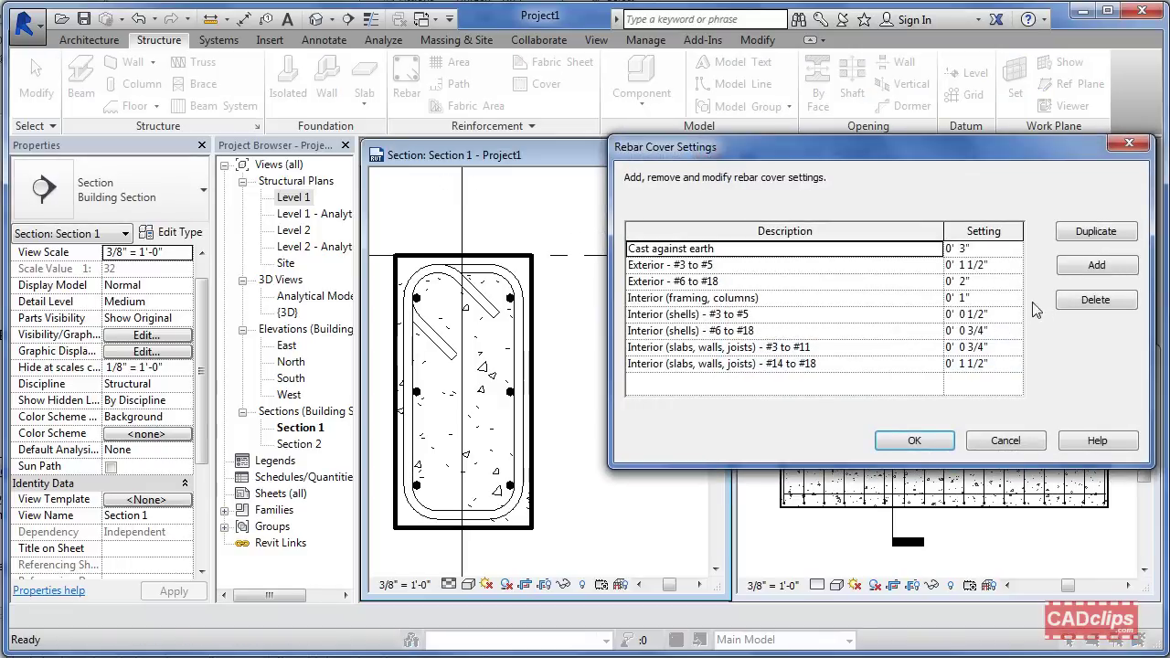
click(1001, 299)
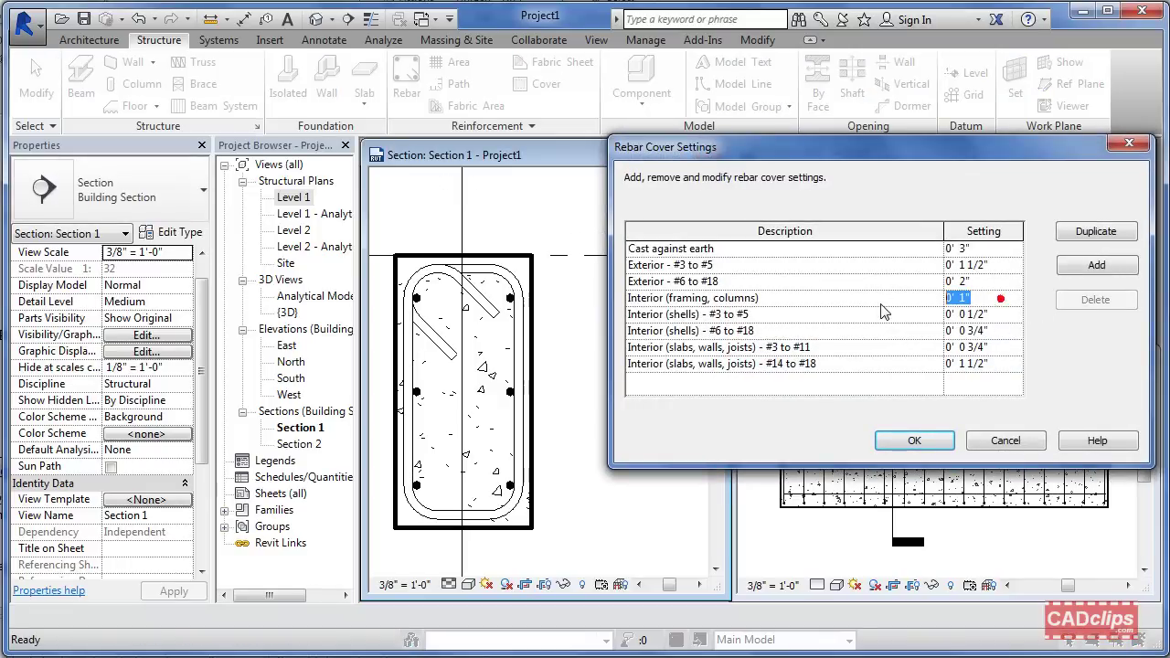
text(2)
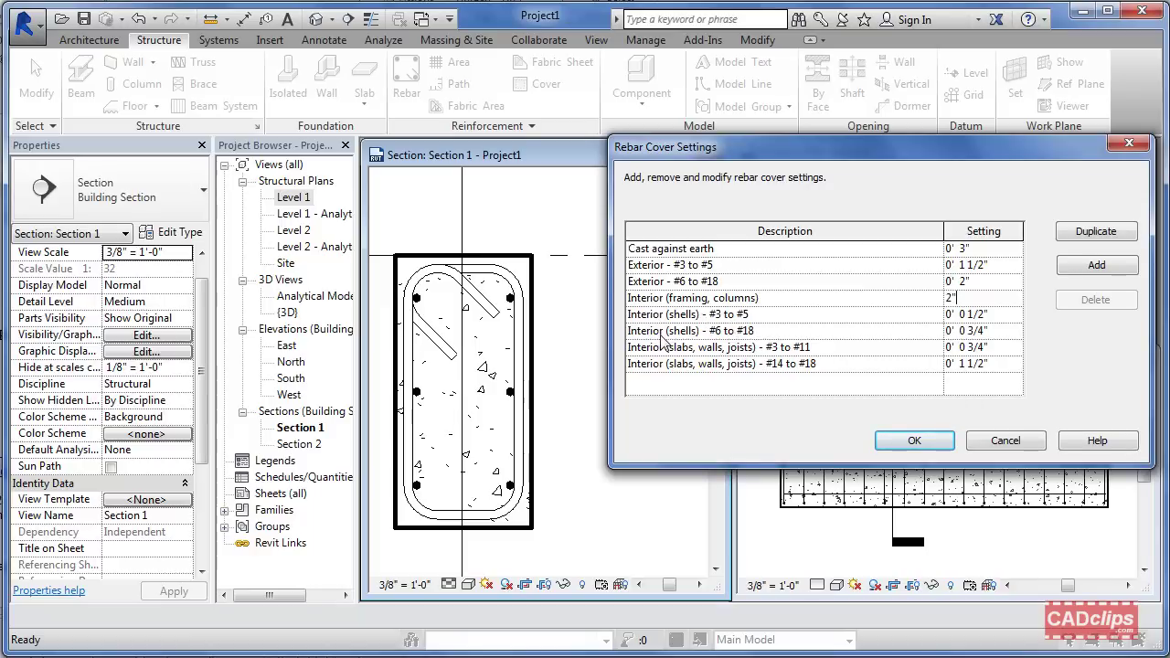
click(872, 334)
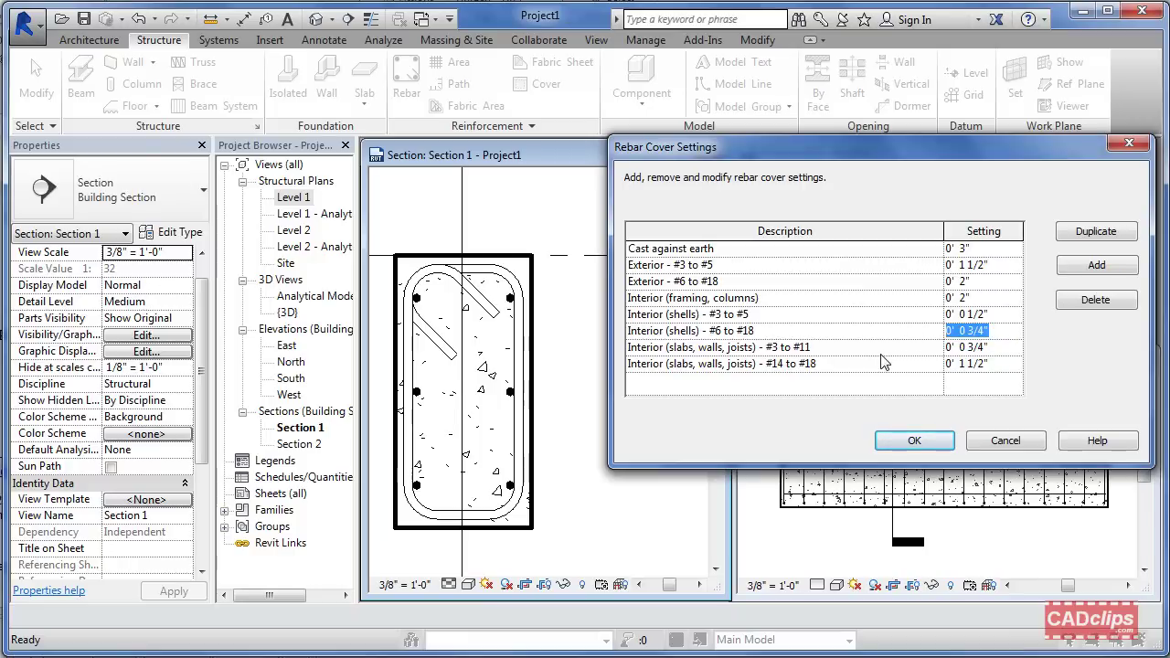
text(1)
click(960, 298)
click(940, 443)
click(577, 394)
middle_drag(577, 421, 718, 432)
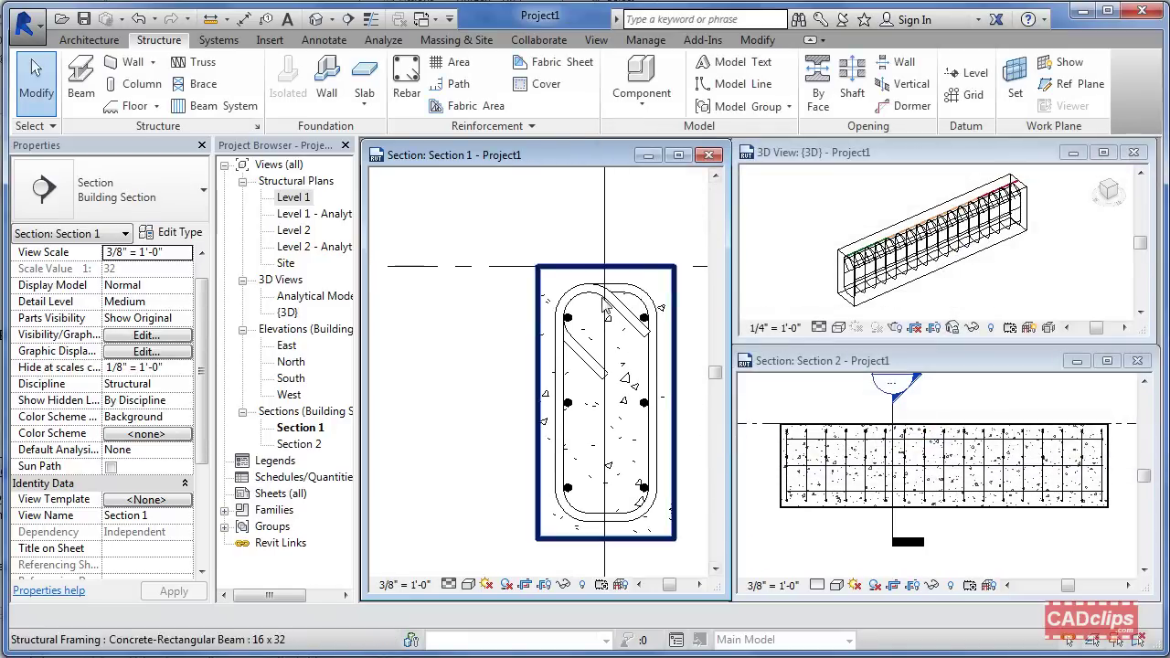
Switch the beam's first two Rebar Cover properties to Interior (shells) cover.
click(549, 290)
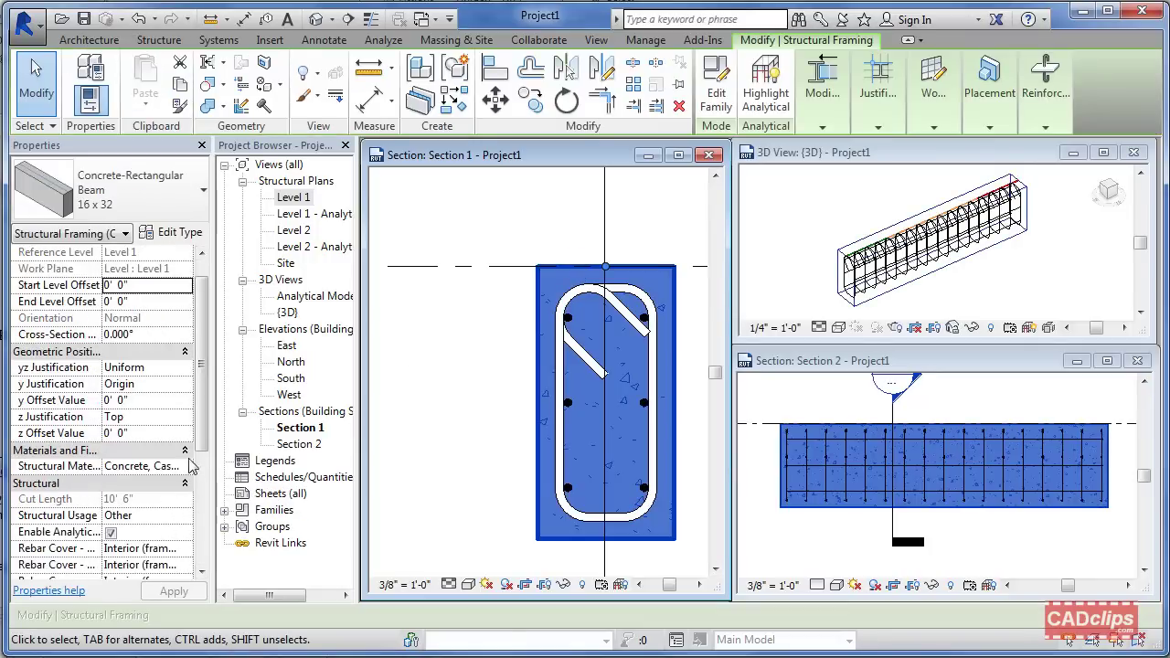
scroll(192, 462, down, 3)
scroll(196, 466, up, 3)
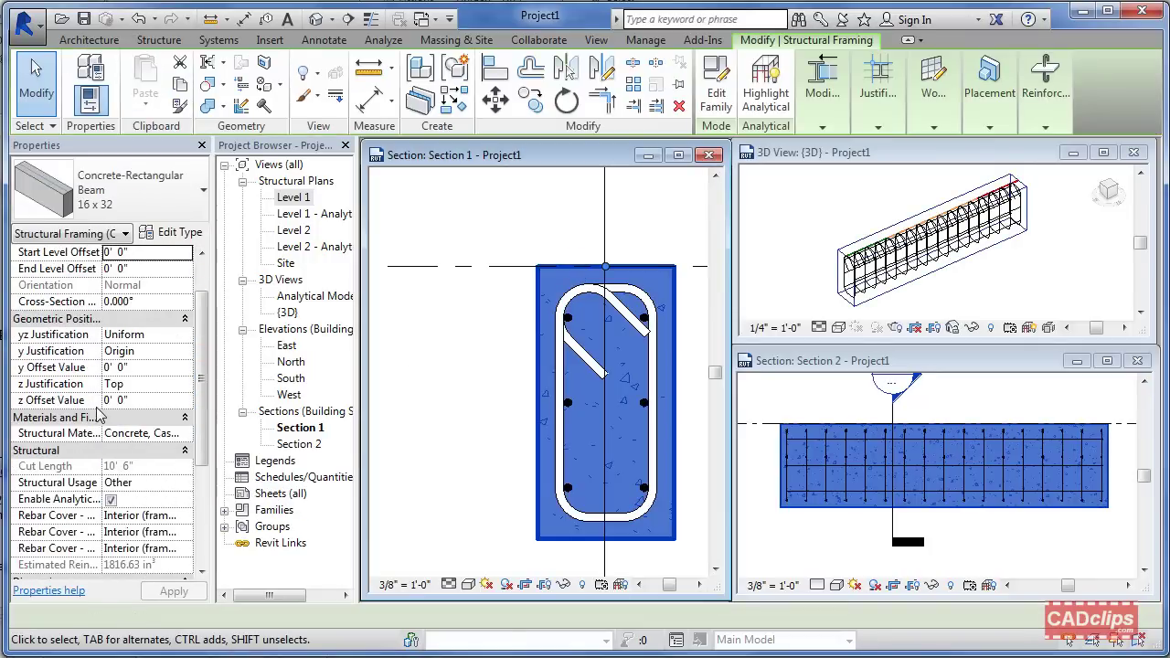
click(155, 518)
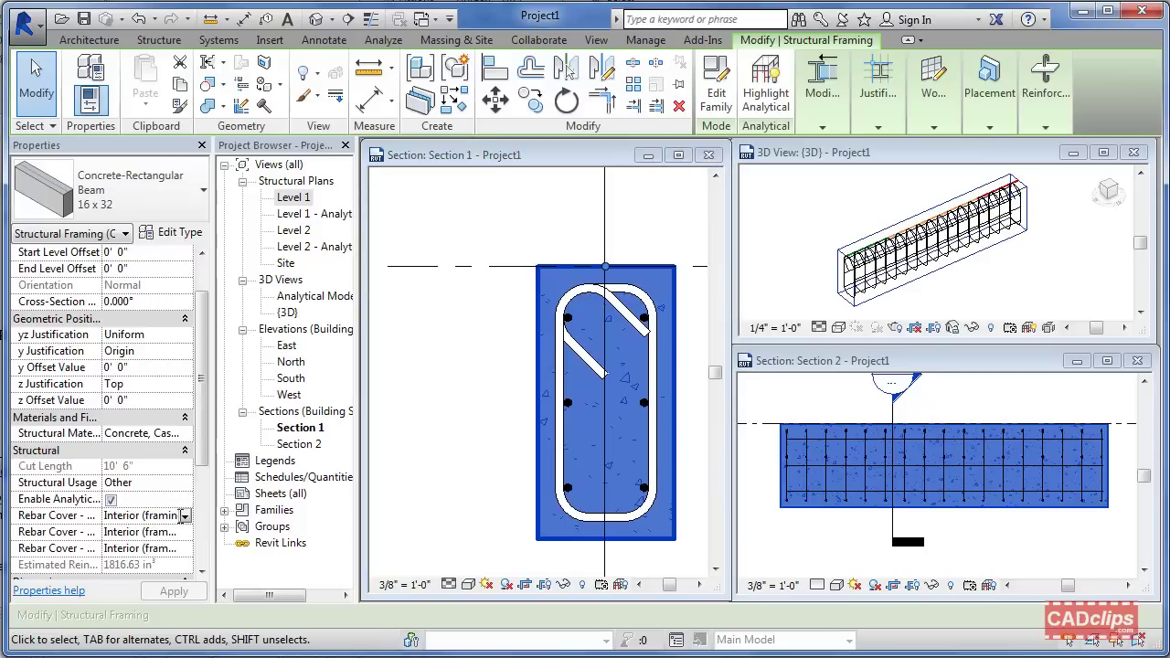
click(185, 517)
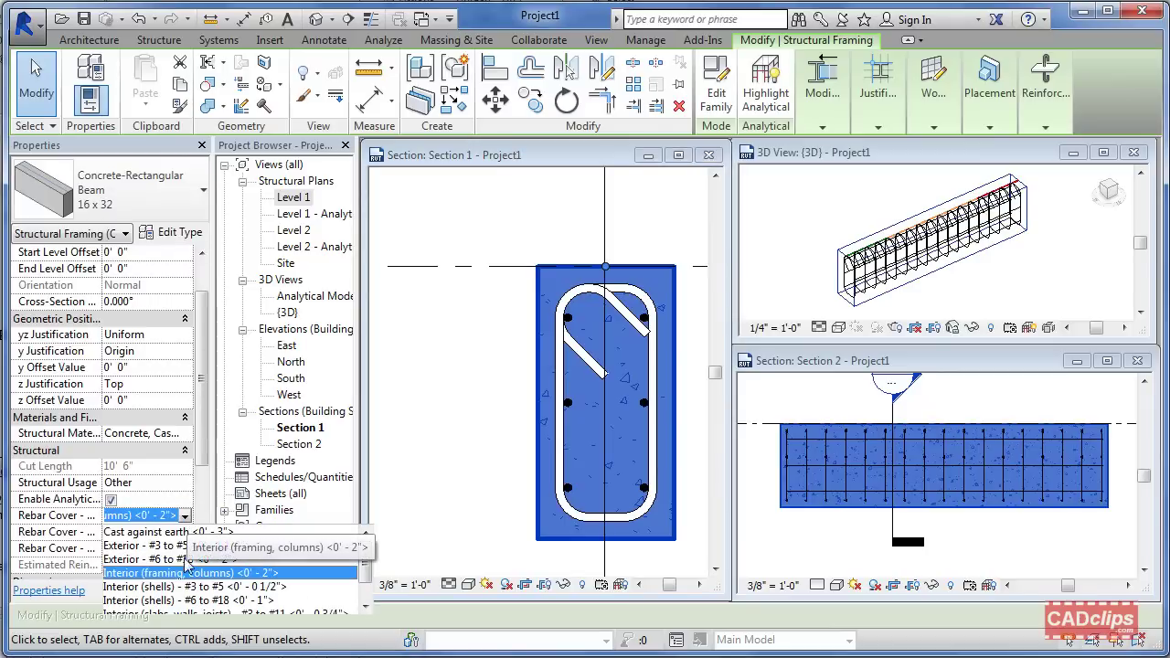
click(189, 589)
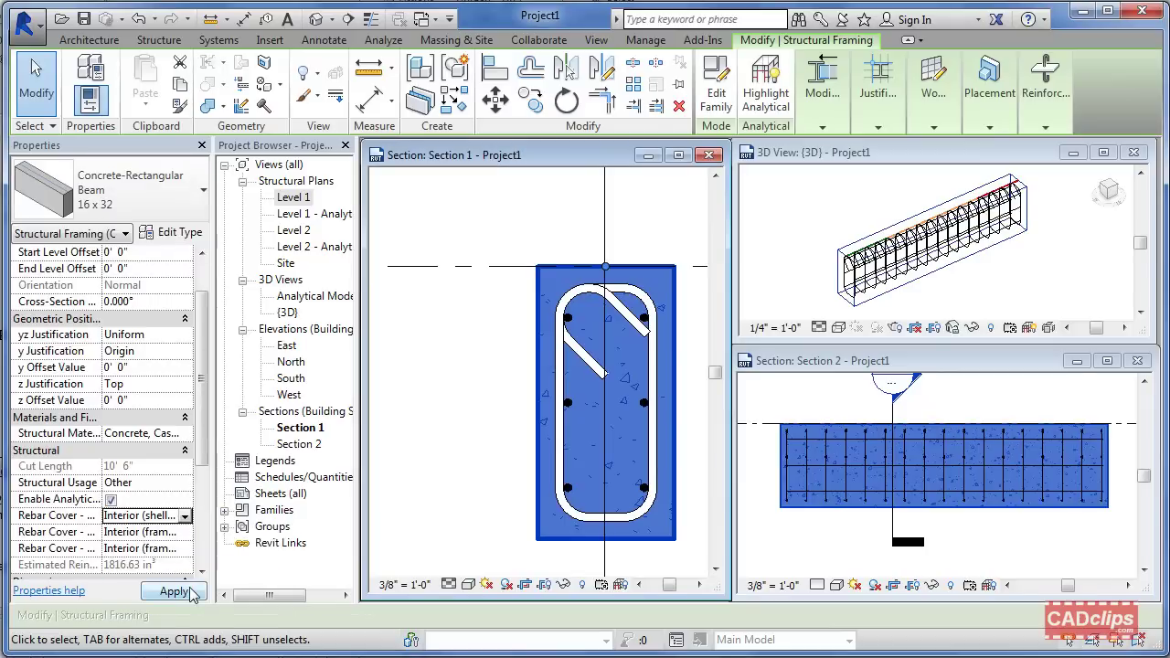
click(143, 532)
click(187, 532)
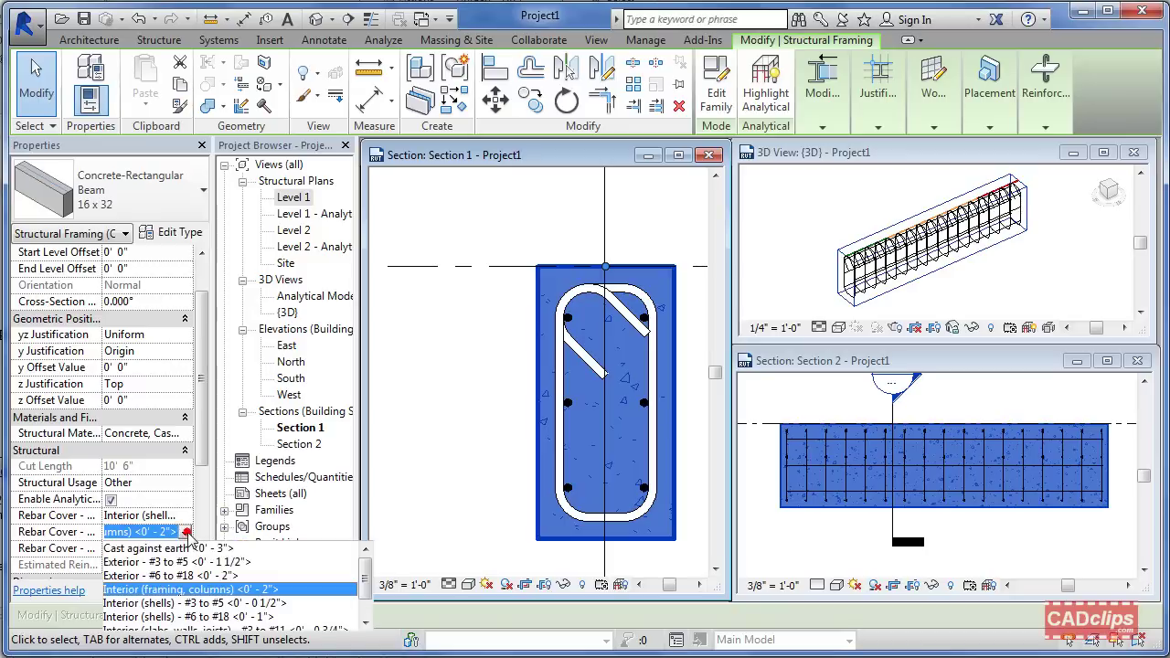
click(242, 604)
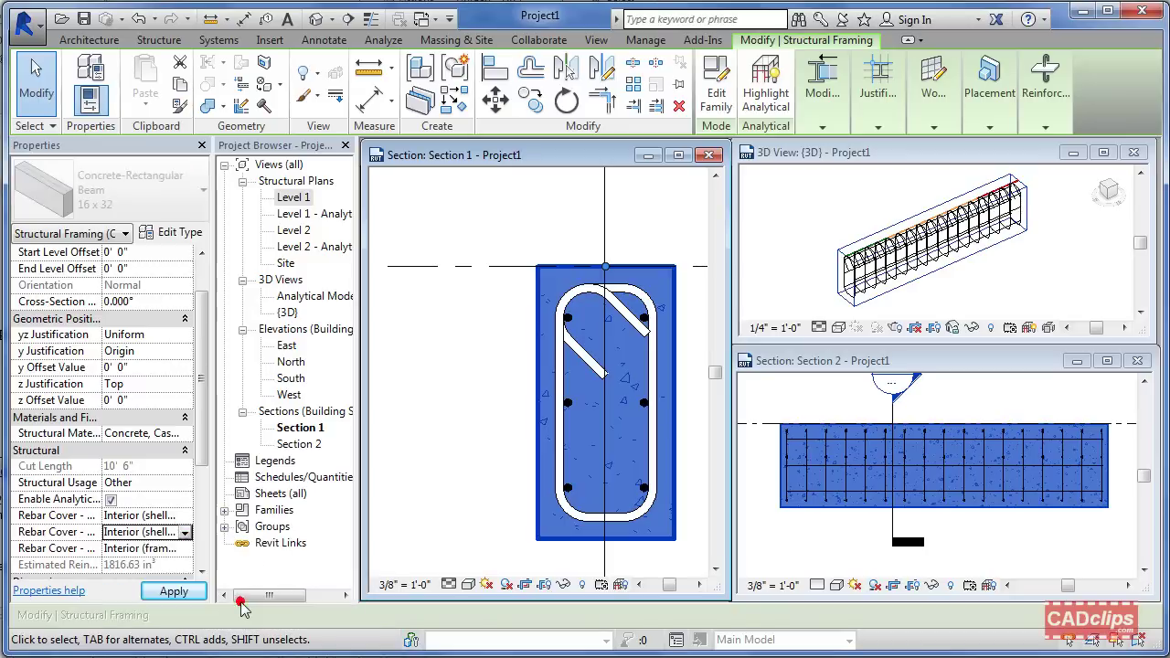
click(413, 500)
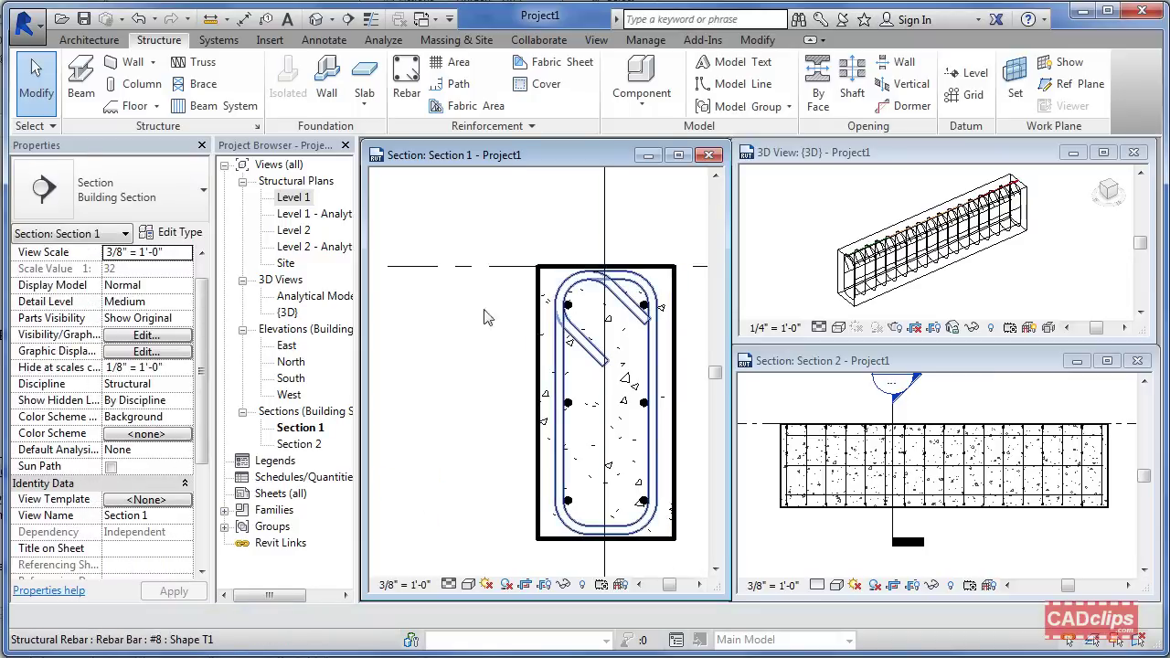
Set the beam's third Rebar Cover face to Interior (shells) - #6 to #18.
click(538, 381)
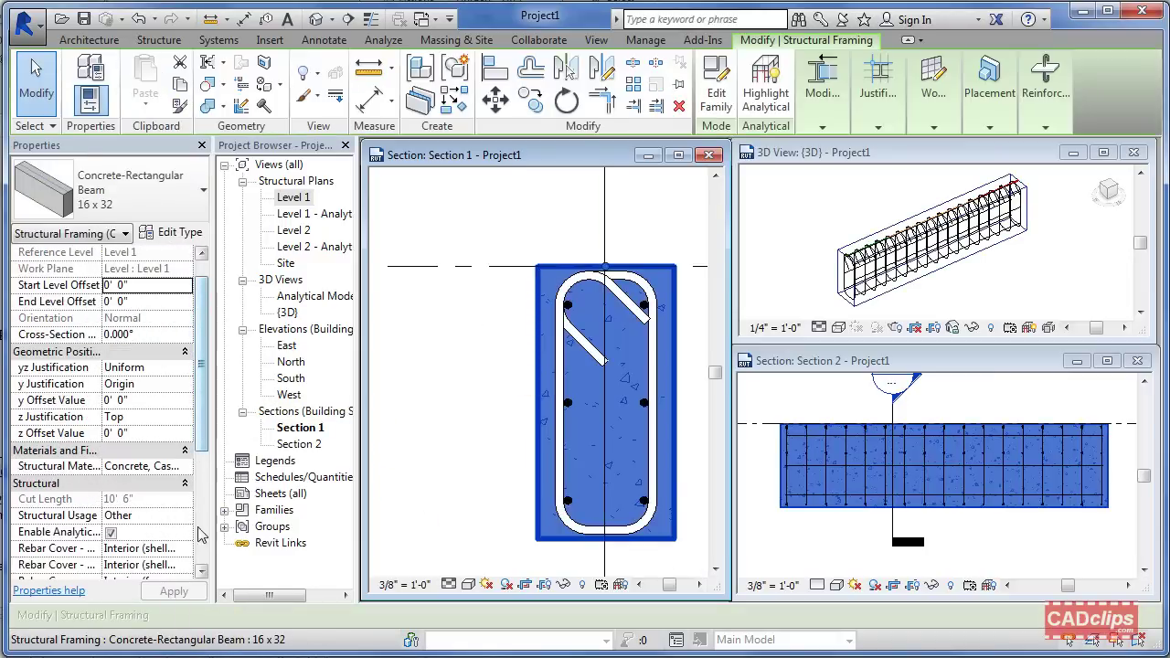
click(203, 572)
click(203, 572)
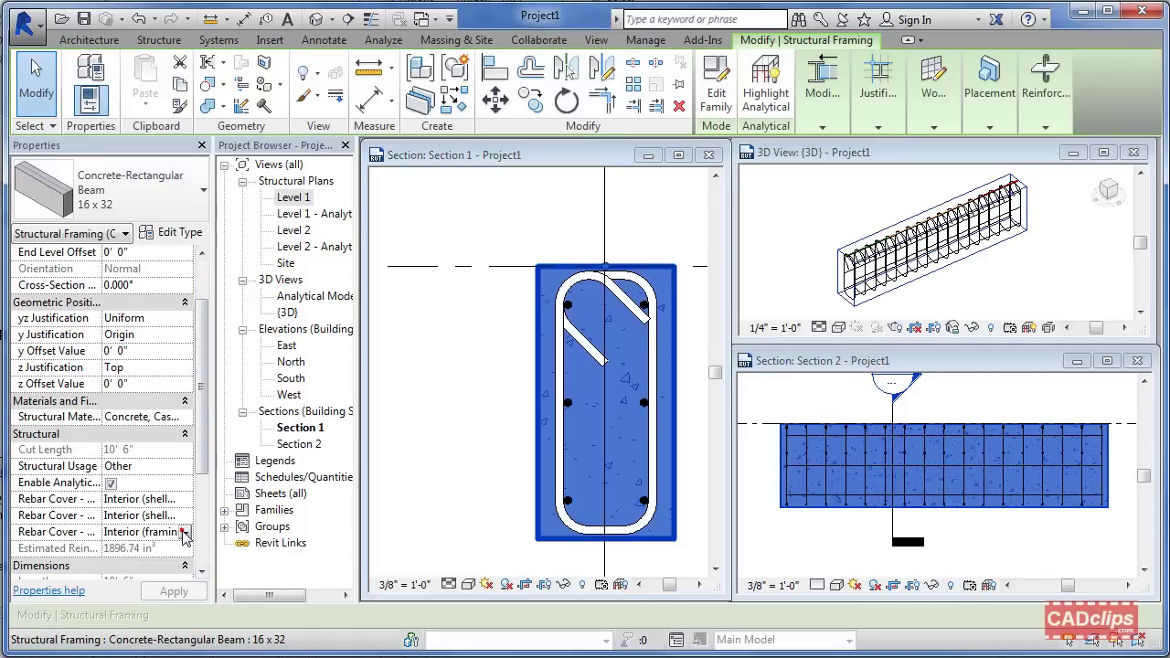
click(185, 532)
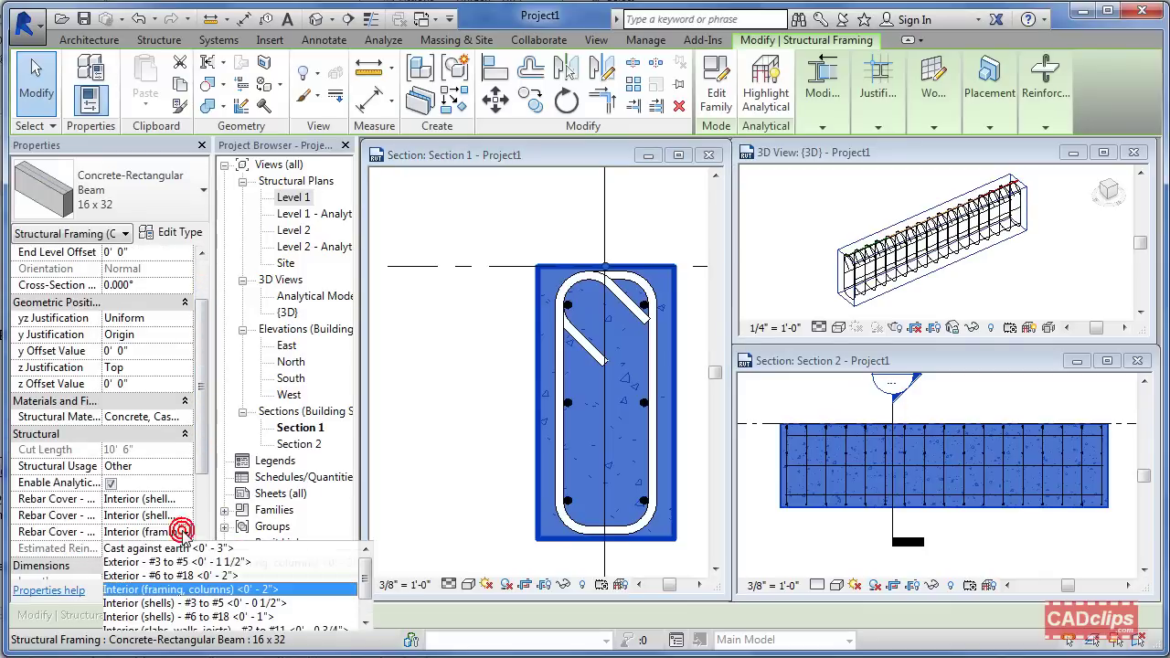
click(258, 617)
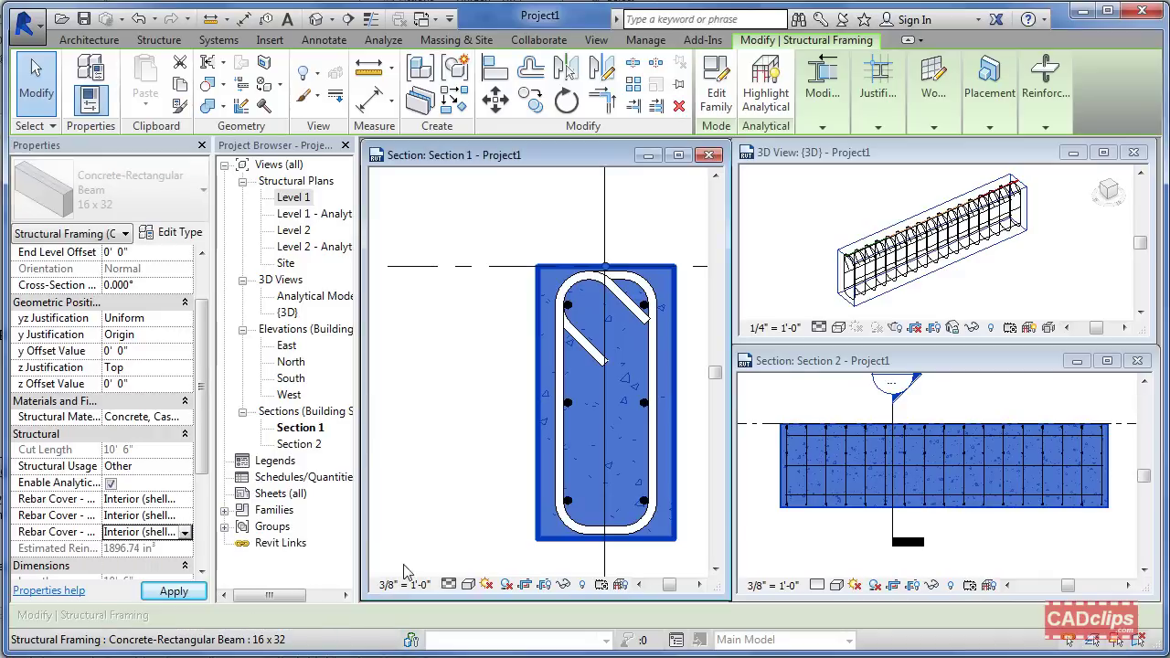
click(404, 423)
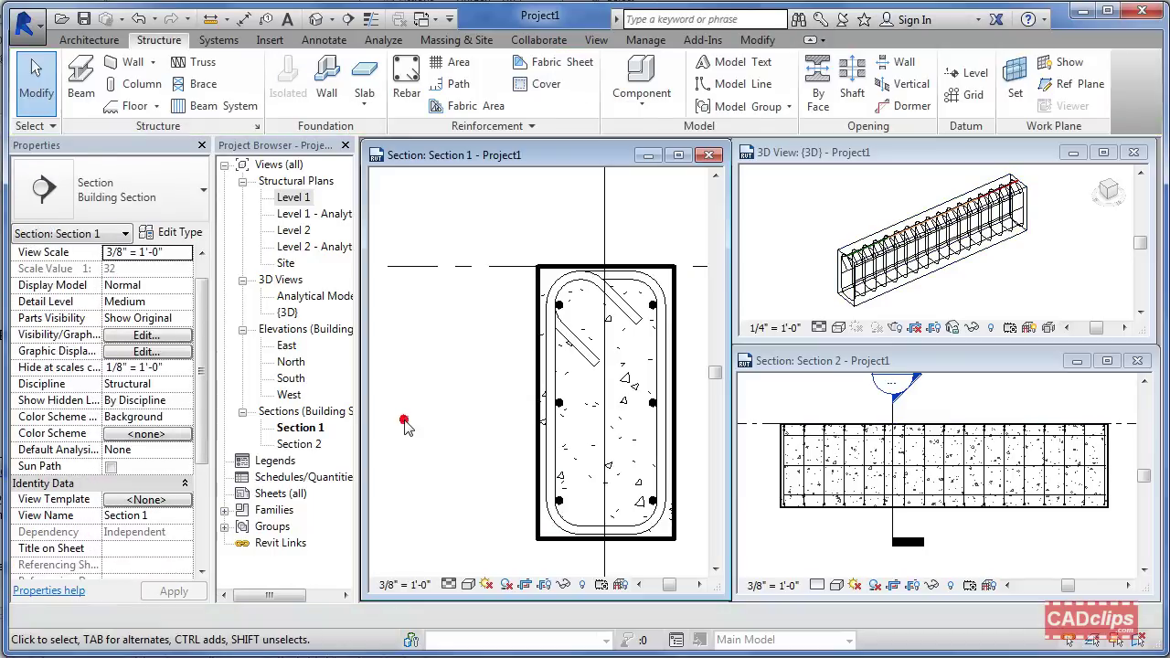
Set the first face to Interior (shells) - #3 to #5 and change the second face's cover.
click(540, 430)
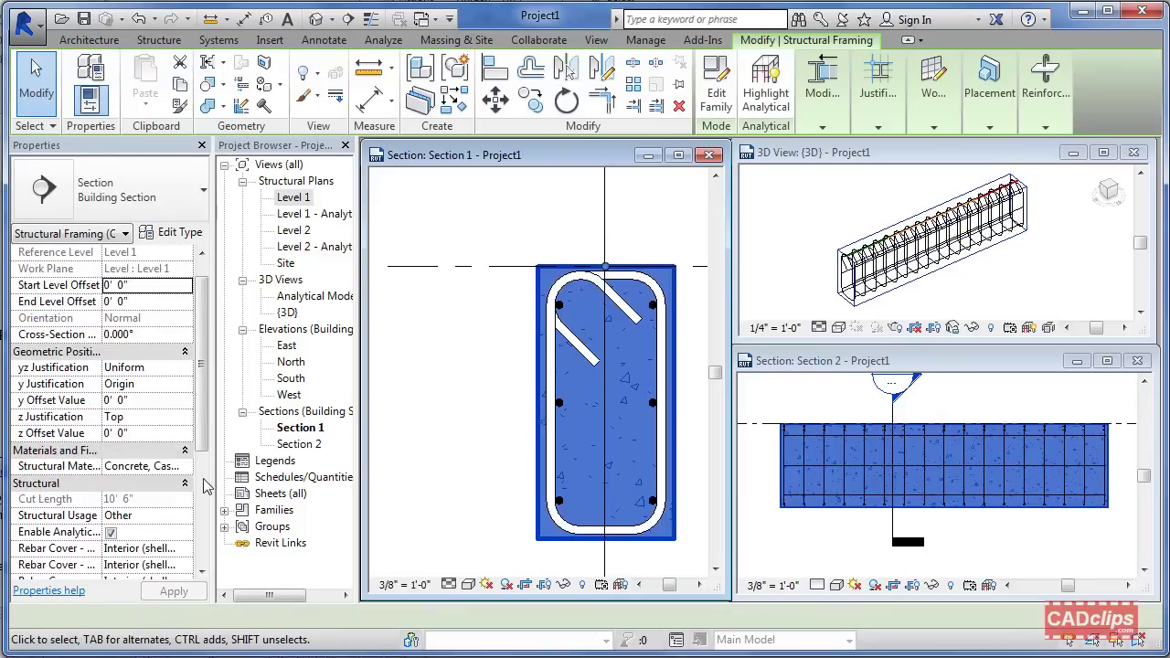
click(186, 548)
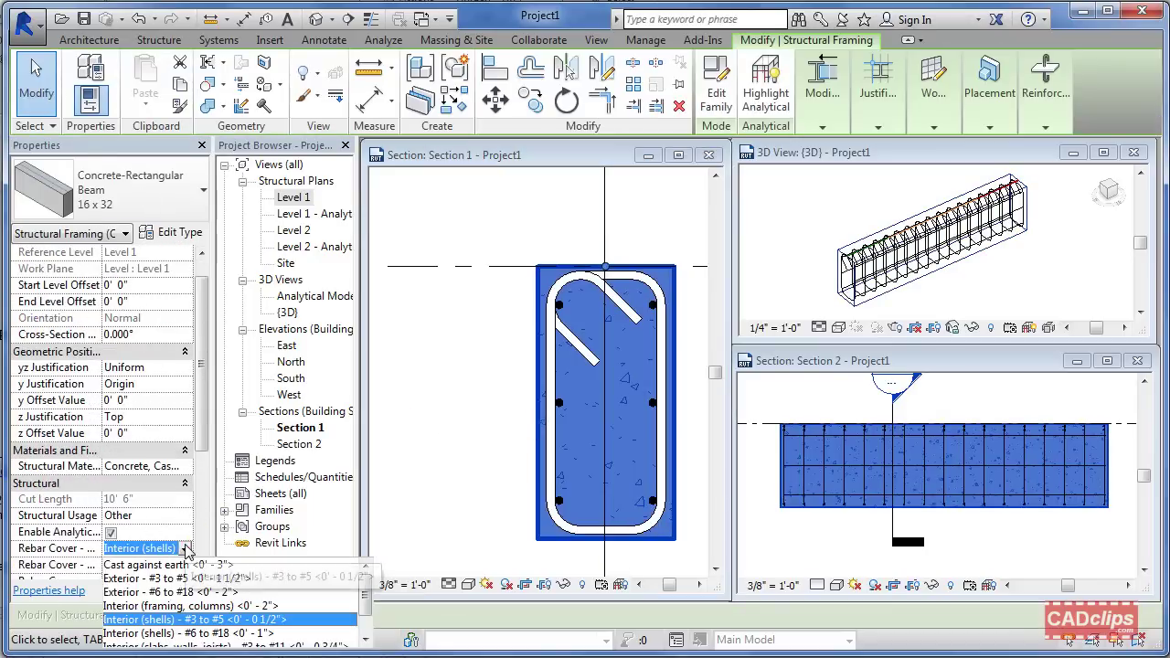
click(219, 634)
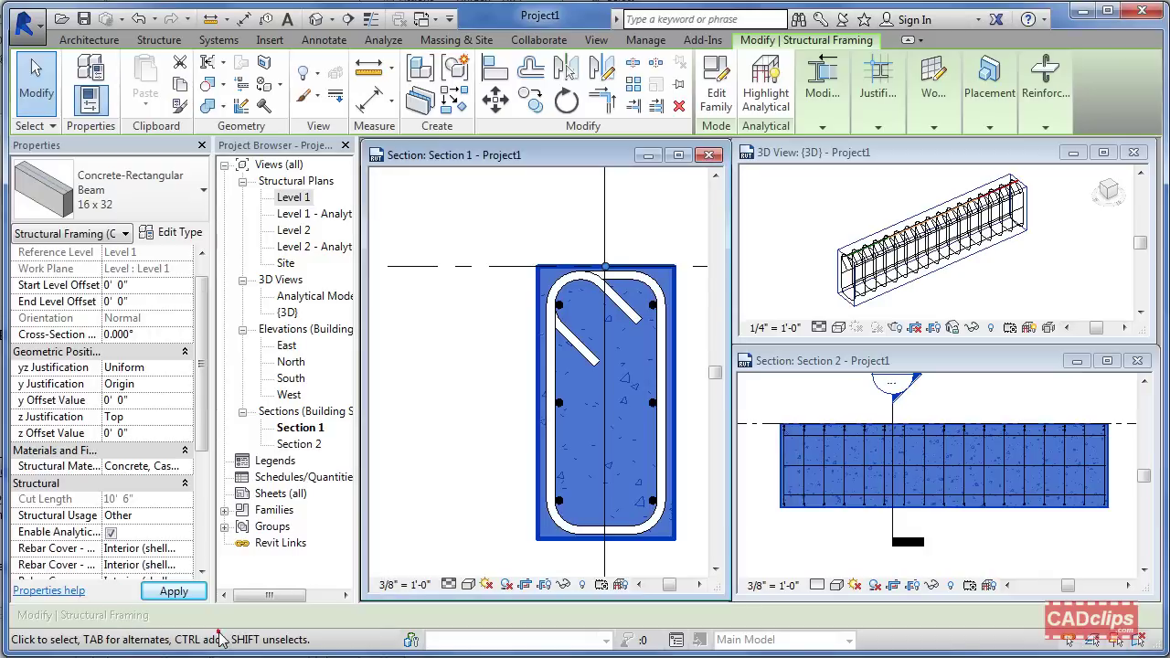
click(185, 565)
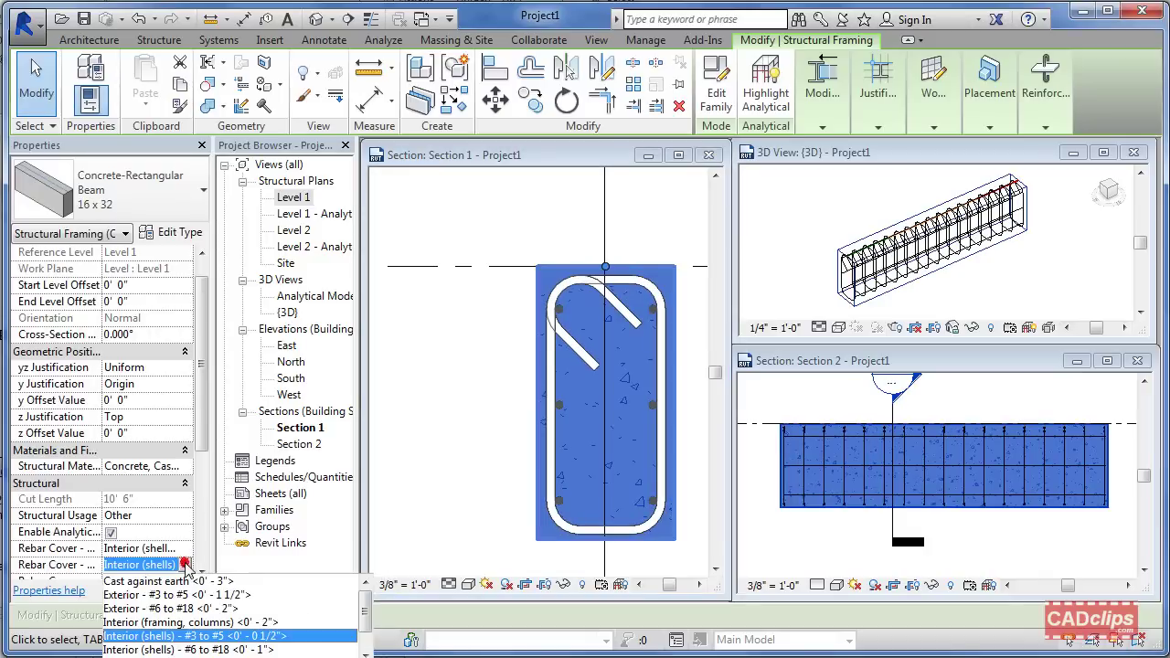
click(209, 645)
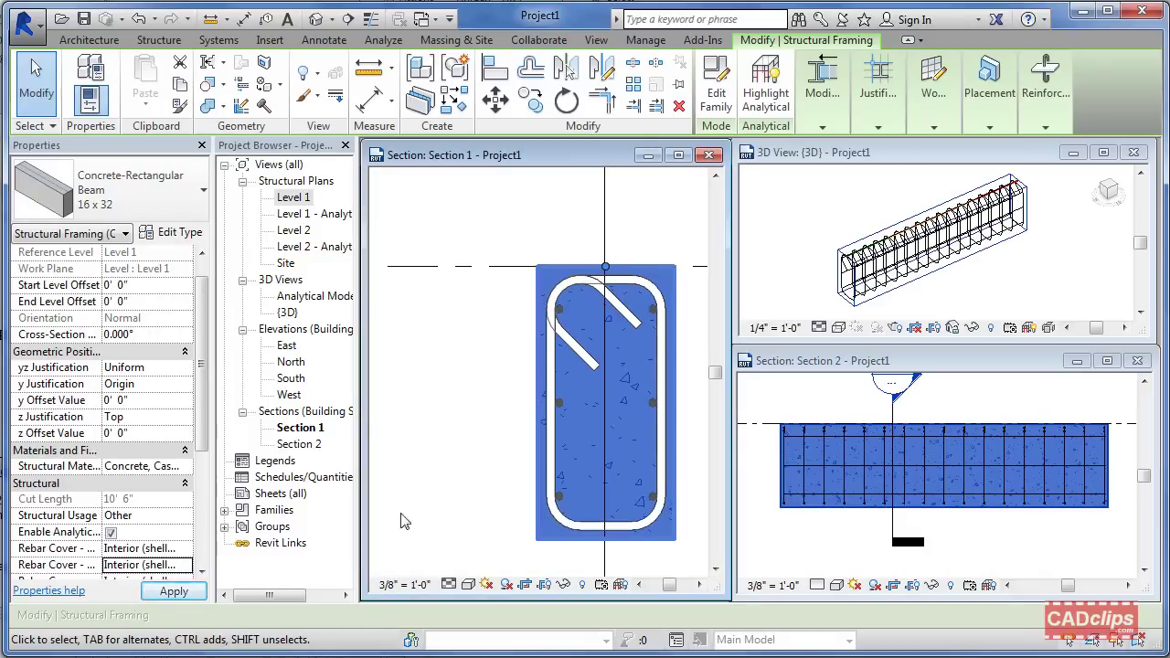
click(395, 502)
scroll(395, 503, down, 1)
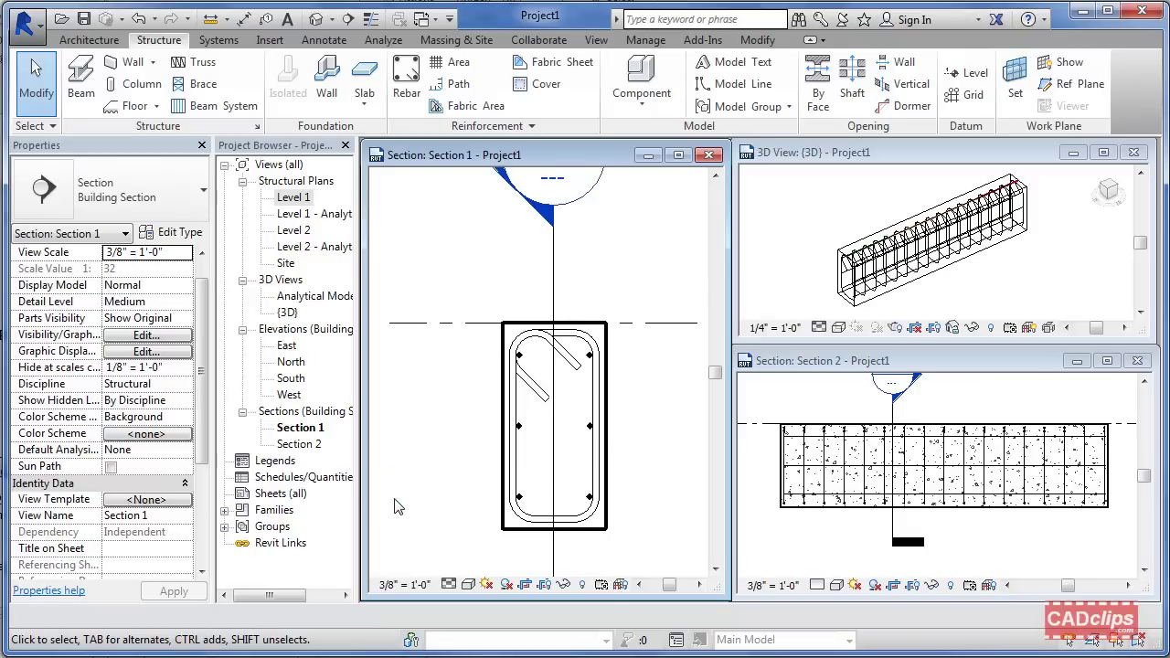
click(449, 126)
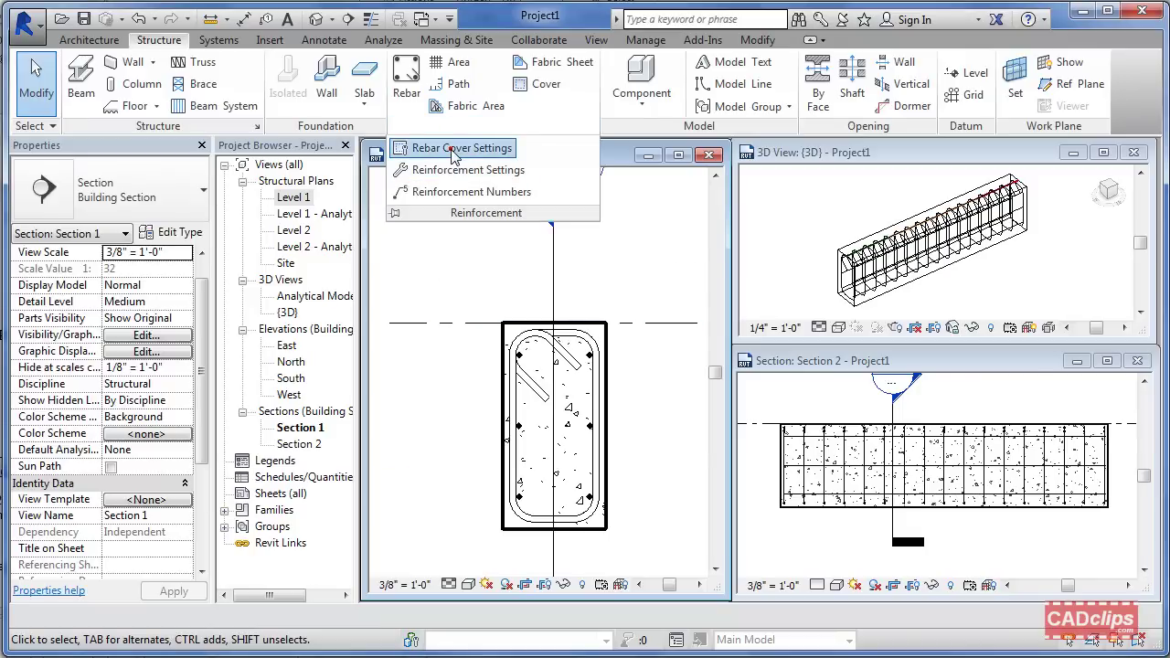
click(450, 148)
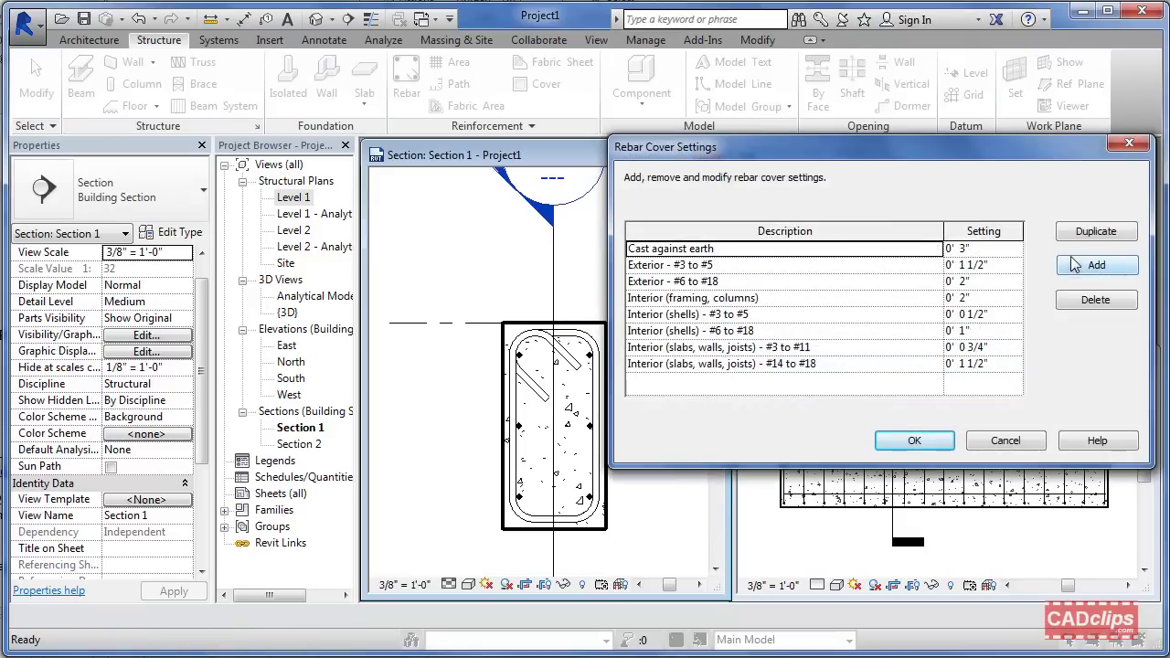
click(751, 283)
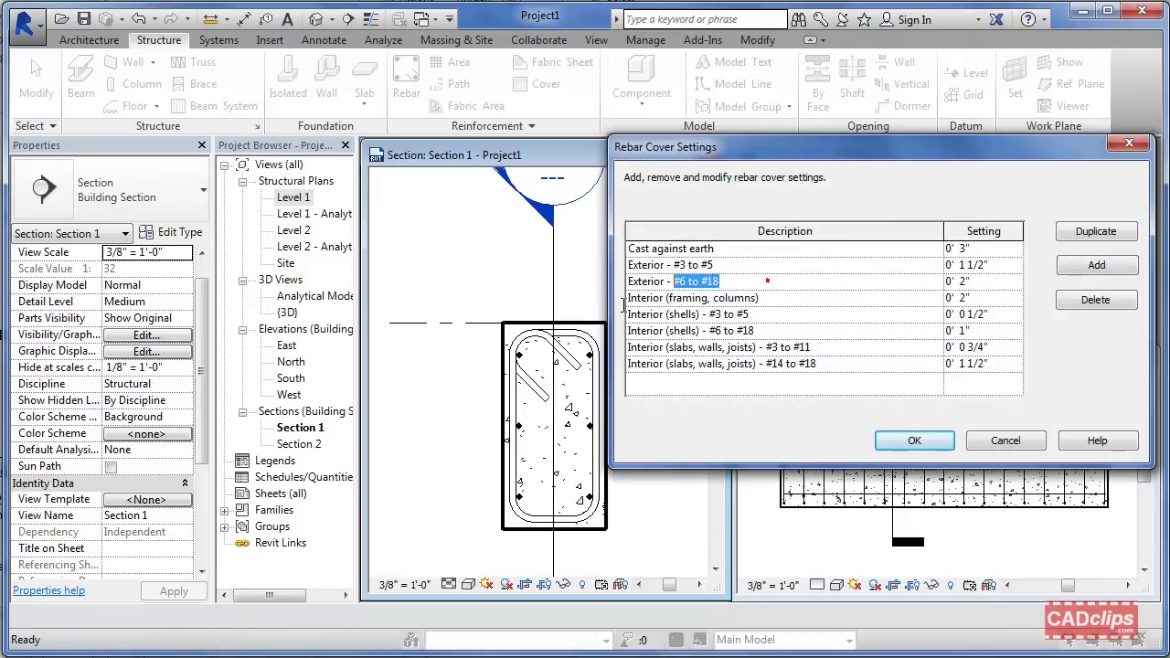
click(767, 281)
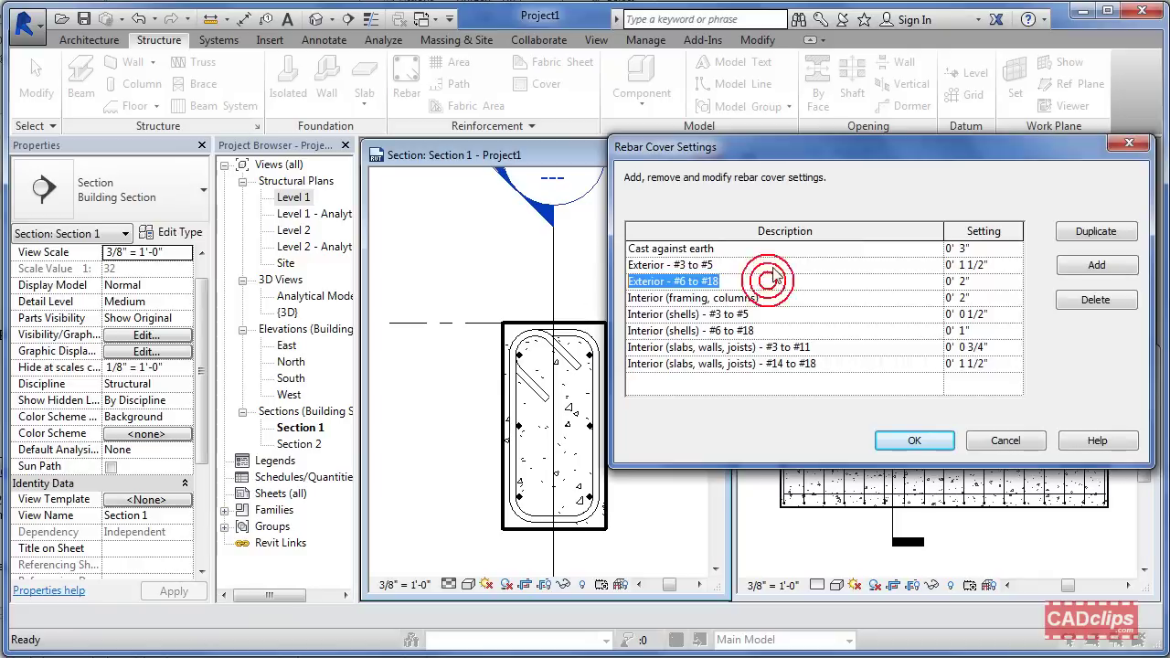
click(832, 264)
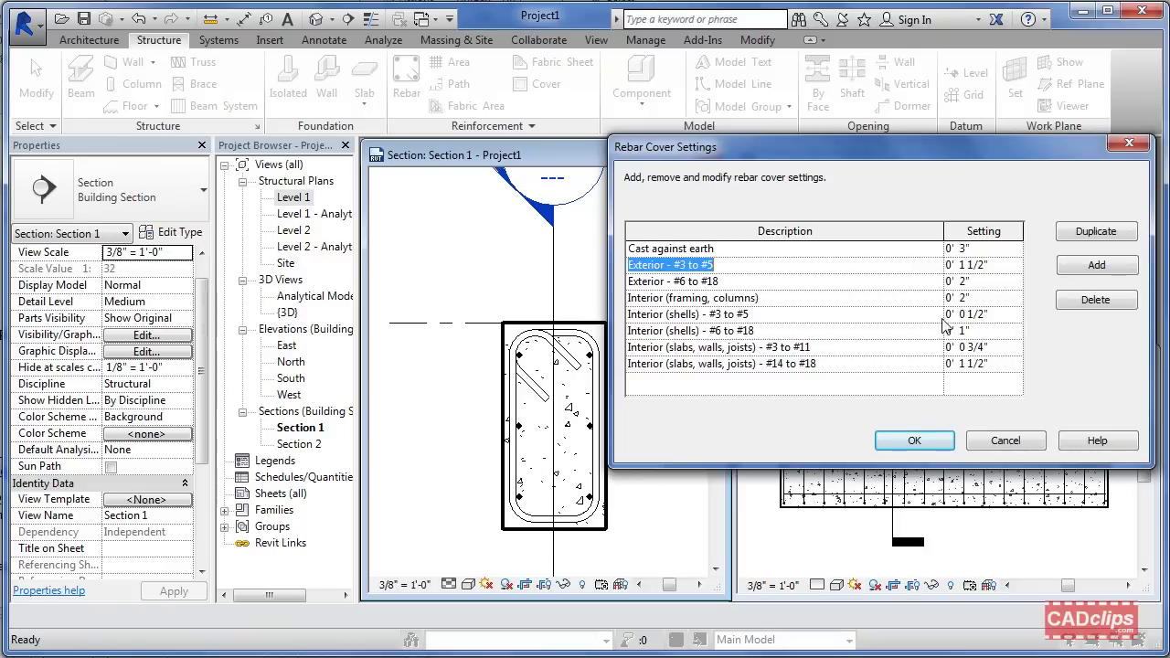
click(1098, 267)
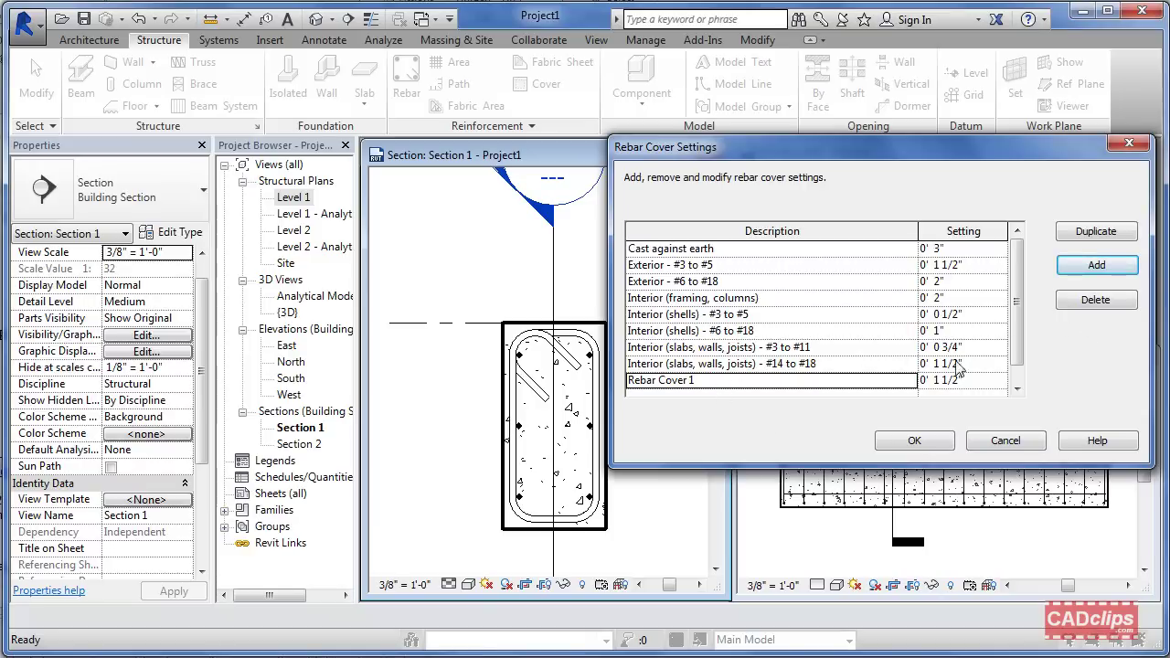
click(1091, 299)
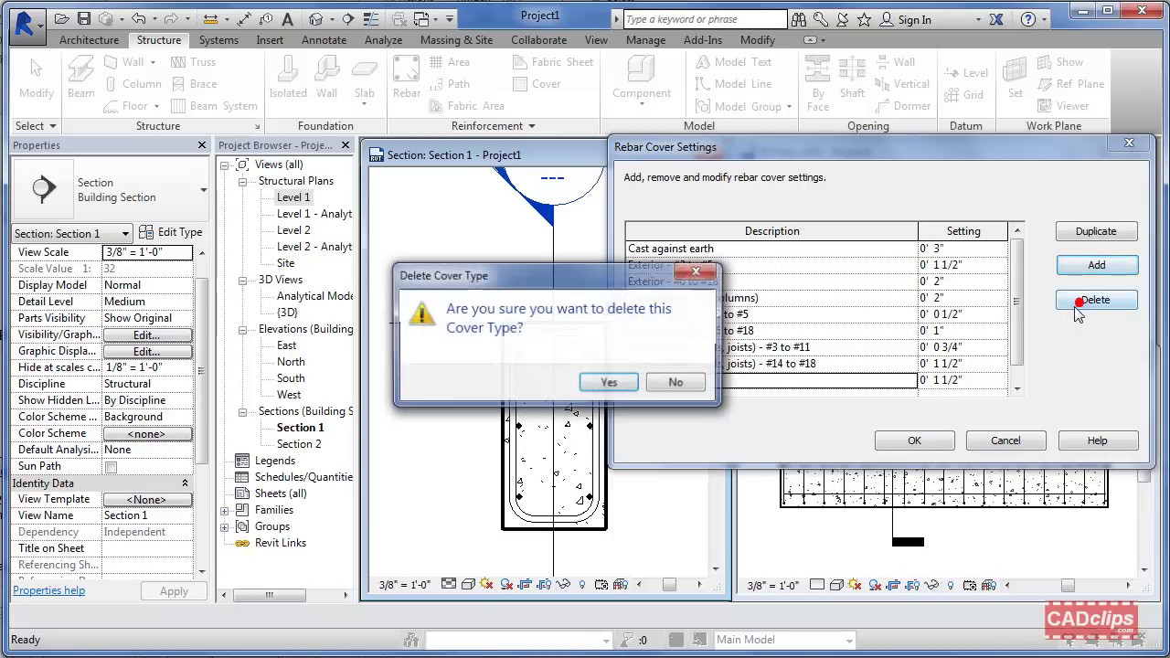
click(611, 382)
click(919, 440)
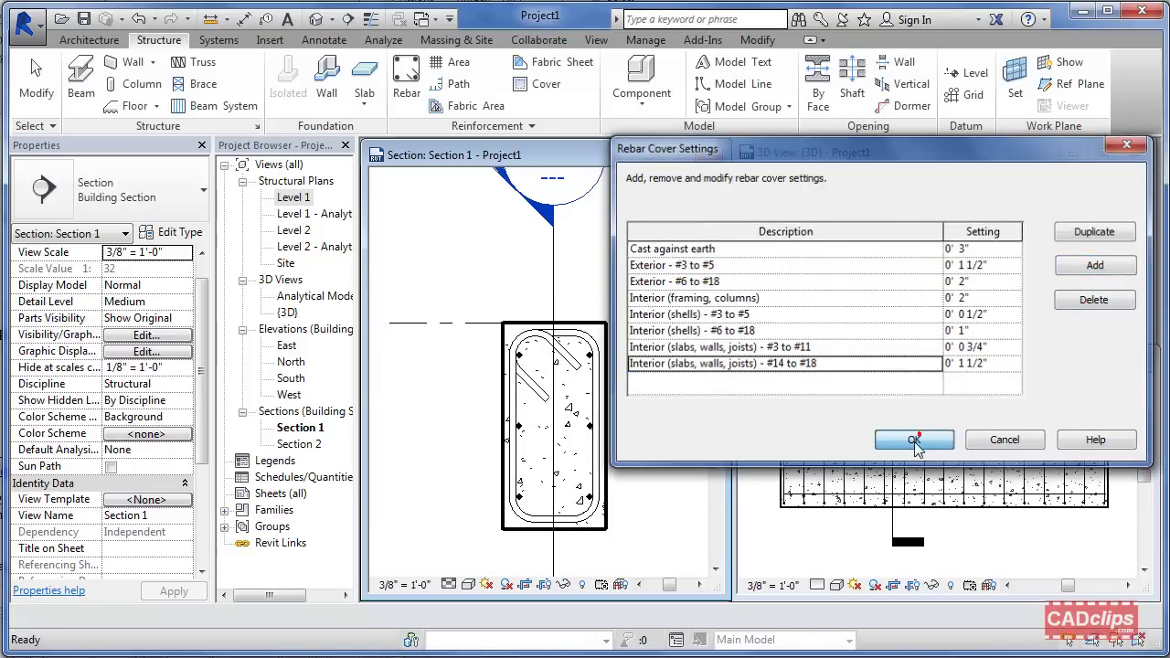
middle_drag(657, 408, 662, 421)
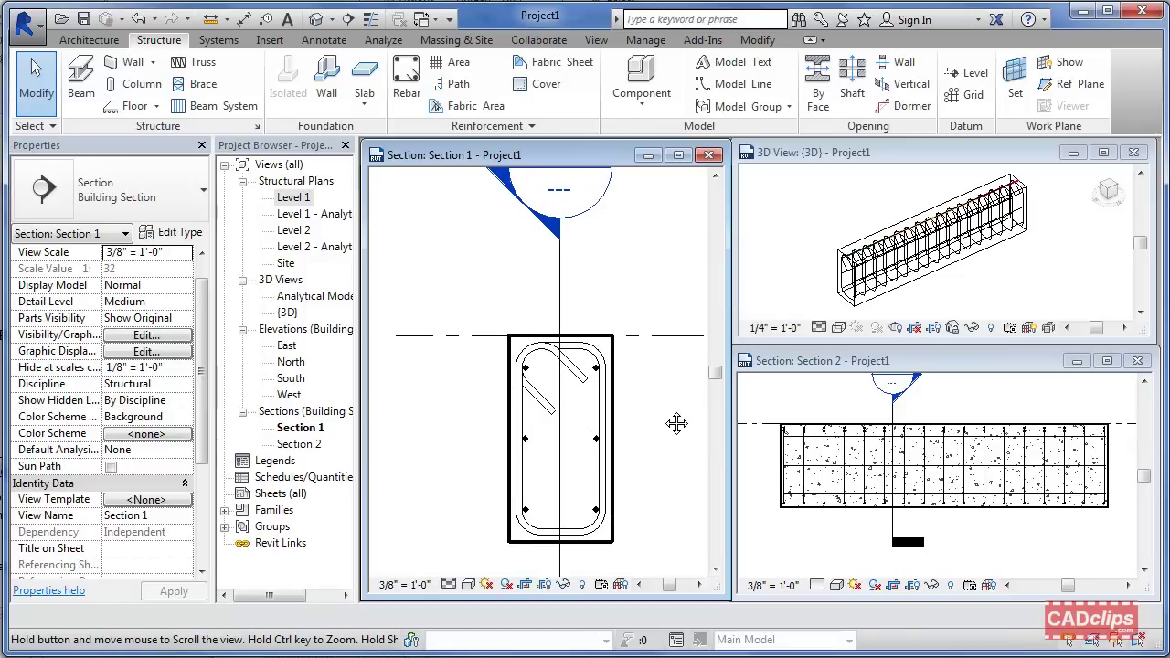
click(512, 382)
drag(199, 384, 222, 476)
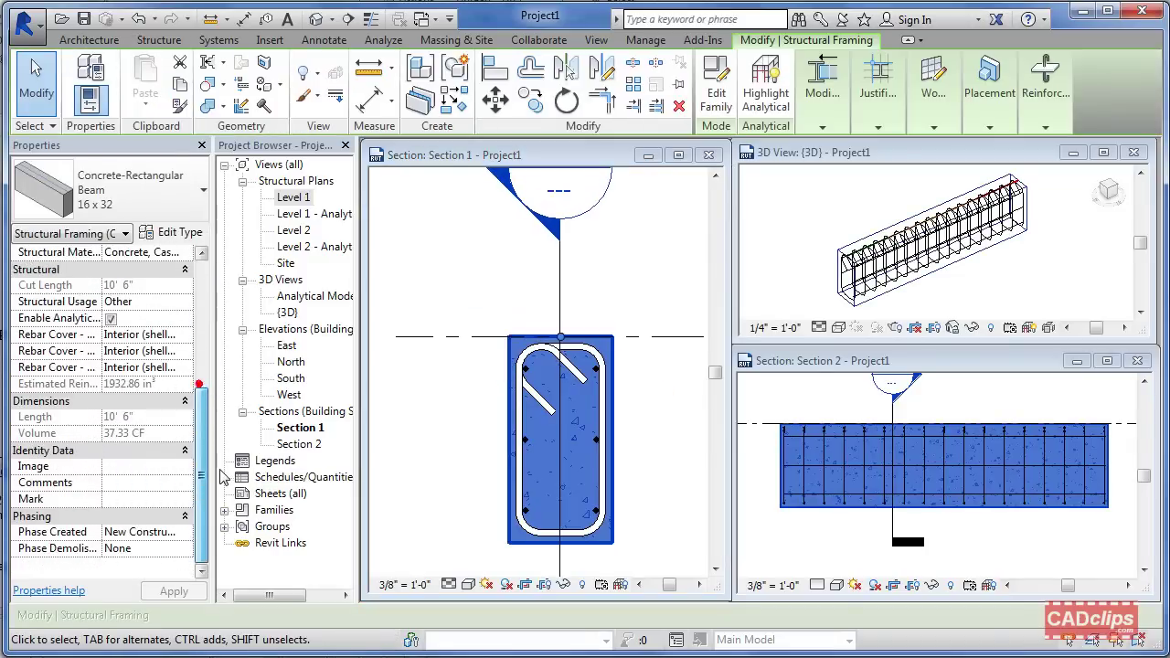
scroll(157, 366, up, 5)
click(398, 298)
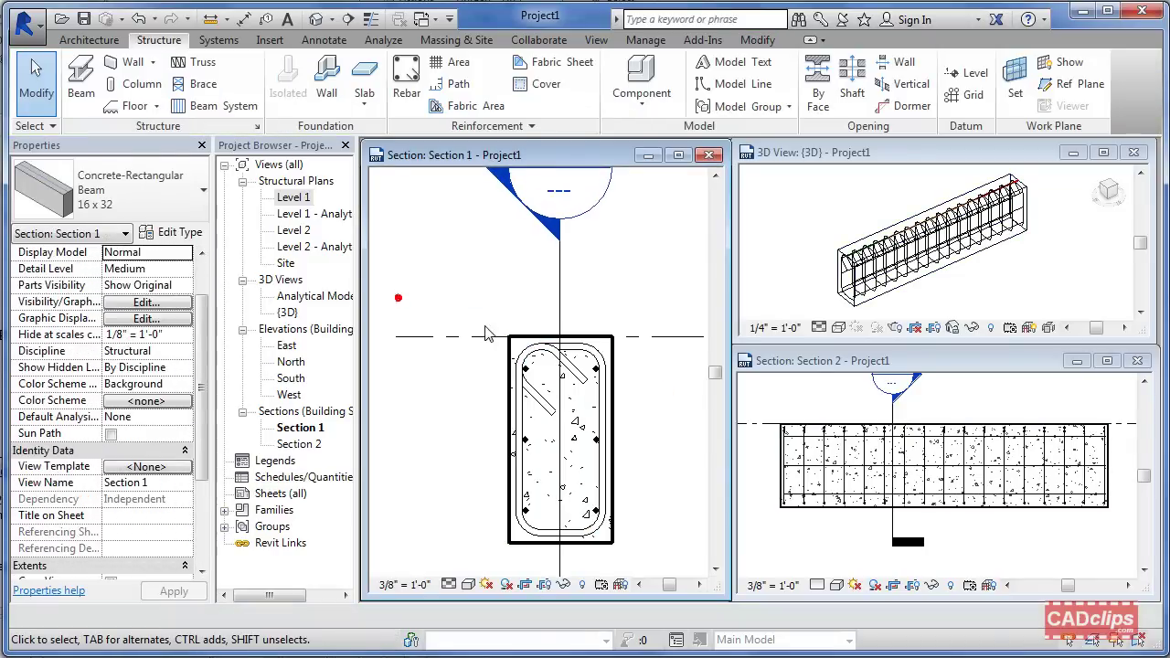
middle_drag(487, 335, 600, 425)
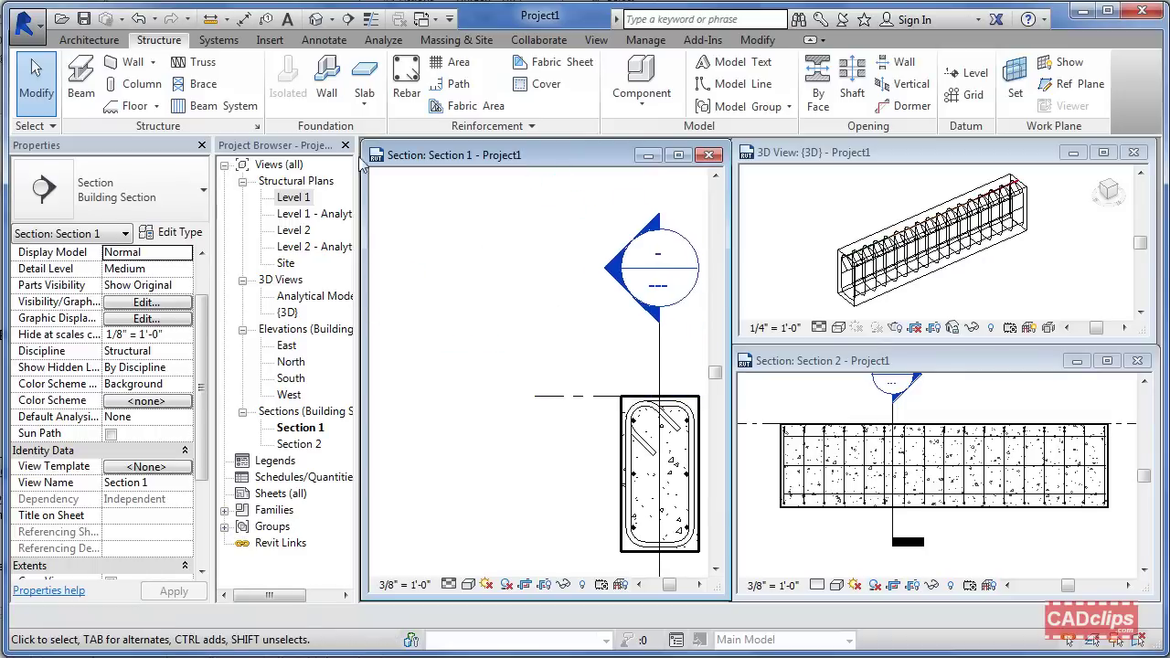
click(137, 83)
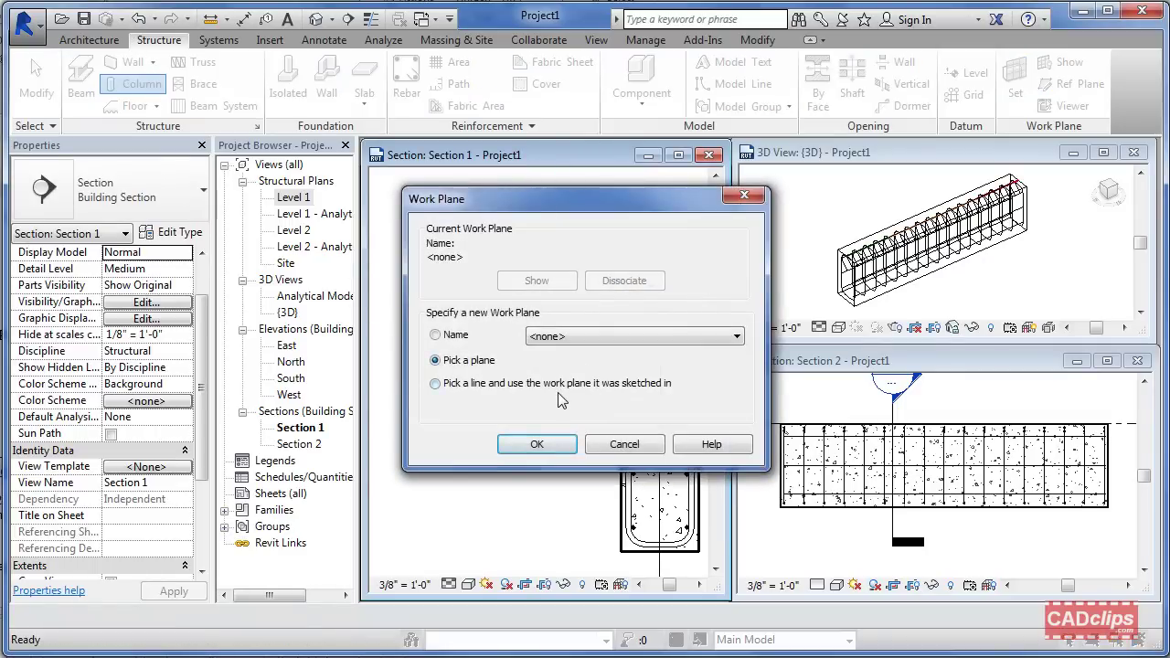
click(625, 444)
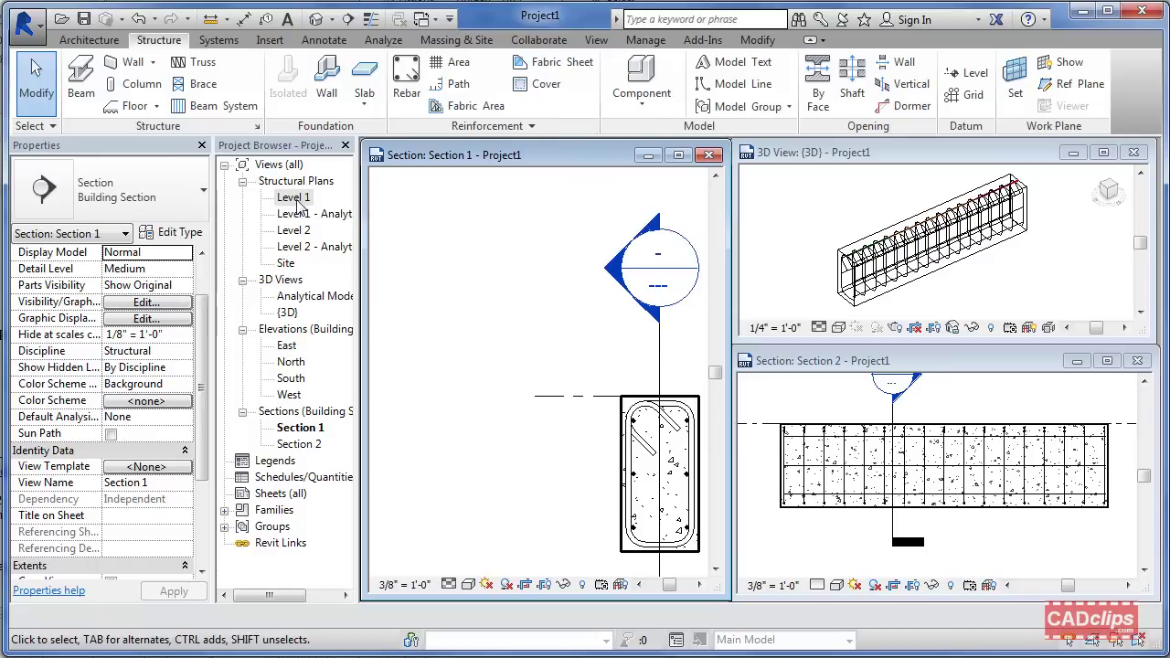
Open the Level 2 structural plan full-size and frame the placement area.
double_click(292, 197)
click(296, 230)
double_click(296, 230)
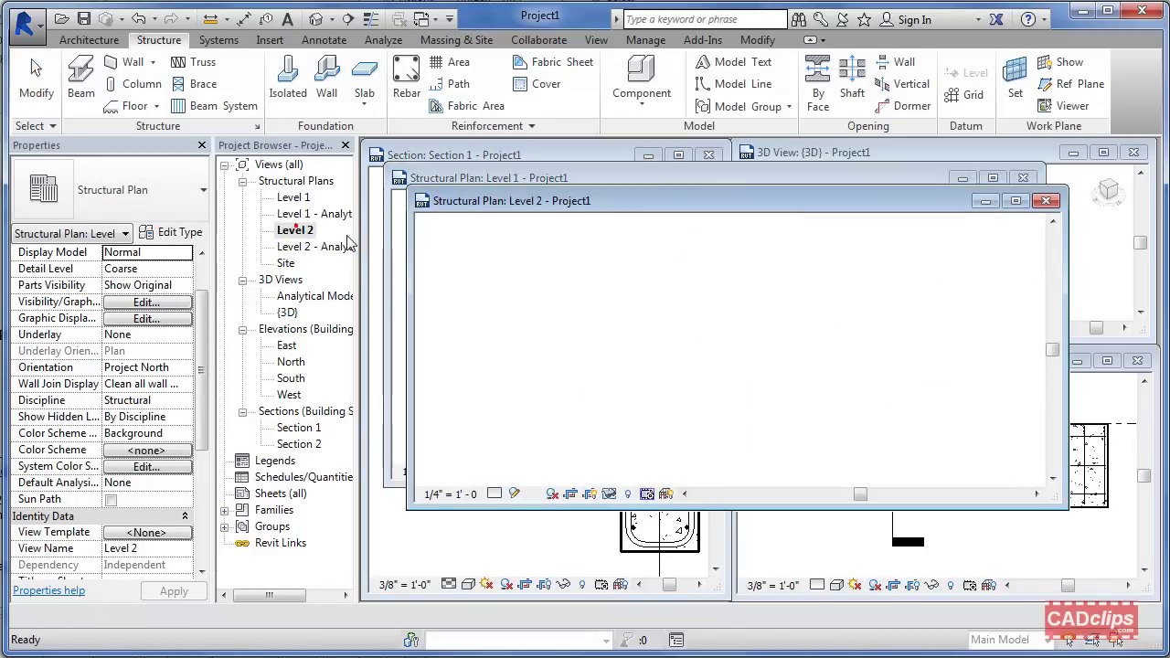
click(805, 203)
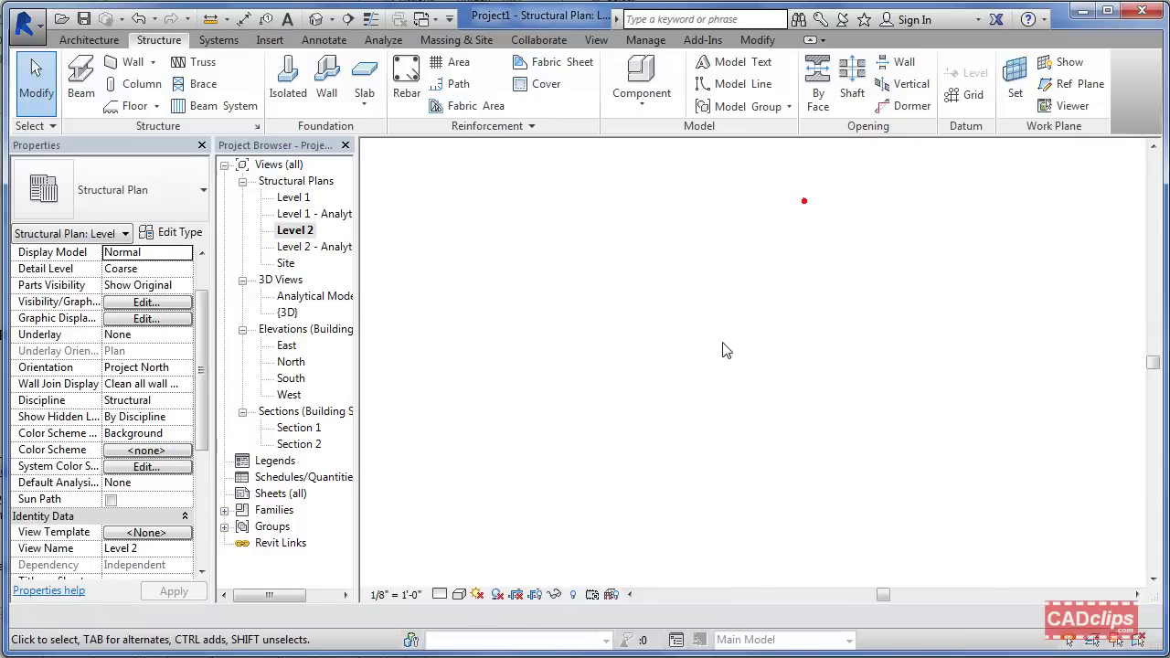
scroll(692, 319, up, 2)
mouse_move(671, 494)
middle_down()
mouse_move(723, 399)
mouse_move(738, 455)
middle_up()
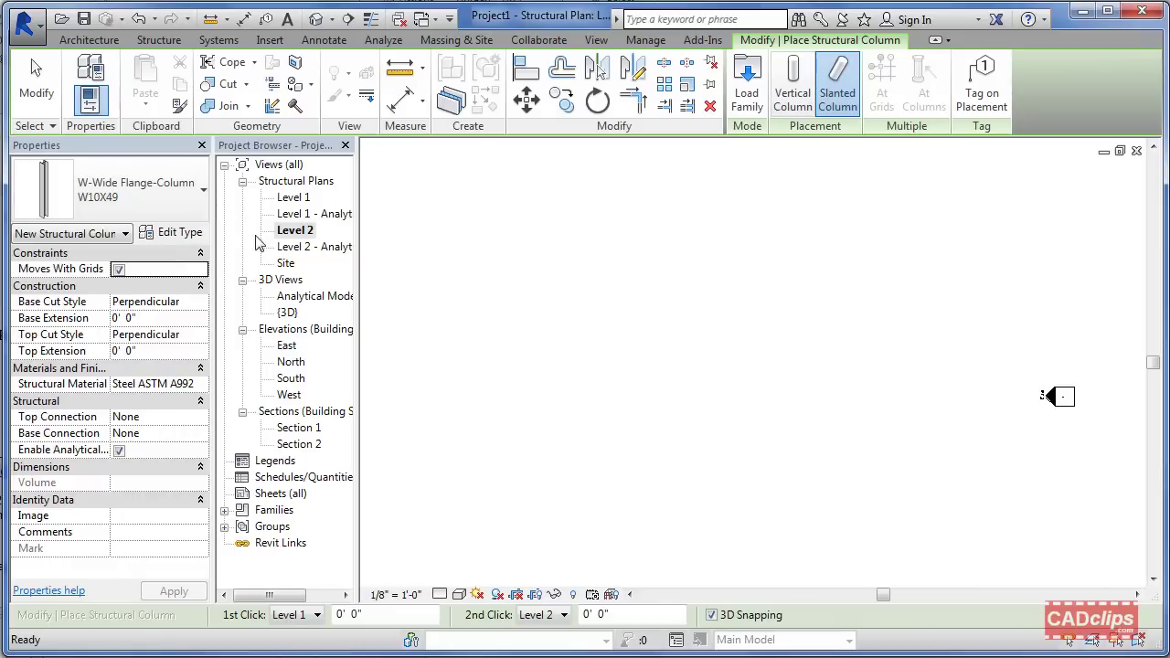
Place one vertical Concrete-Rectangular-Column 24 x 30 in the plan.
click(172, 188)
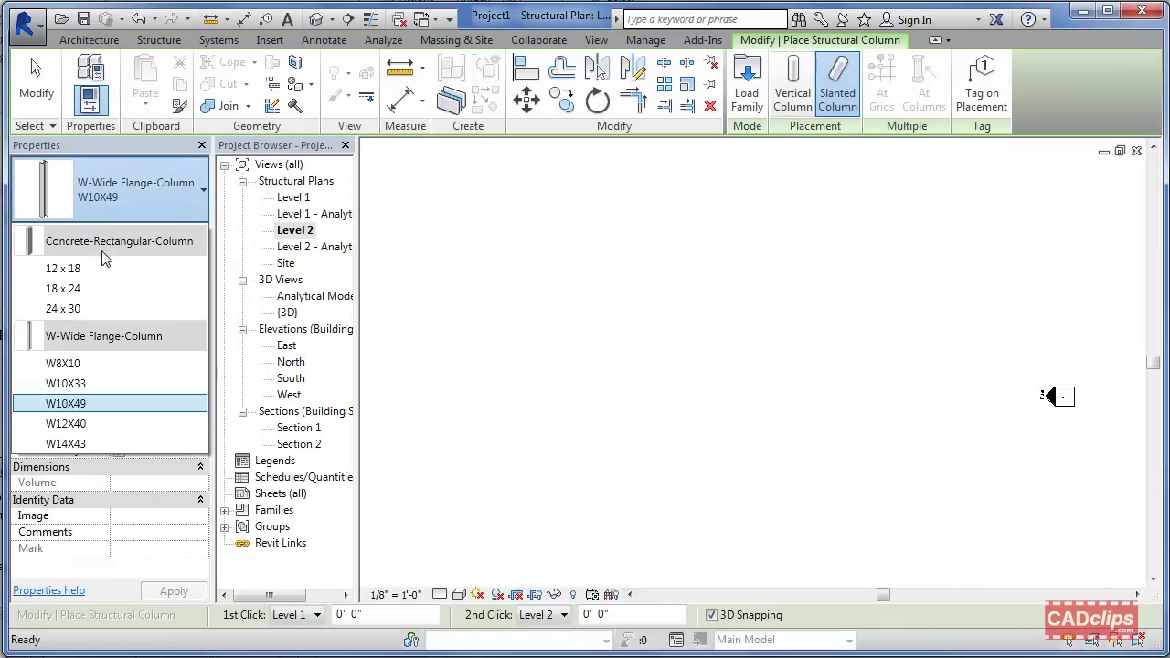
click(83, 309)
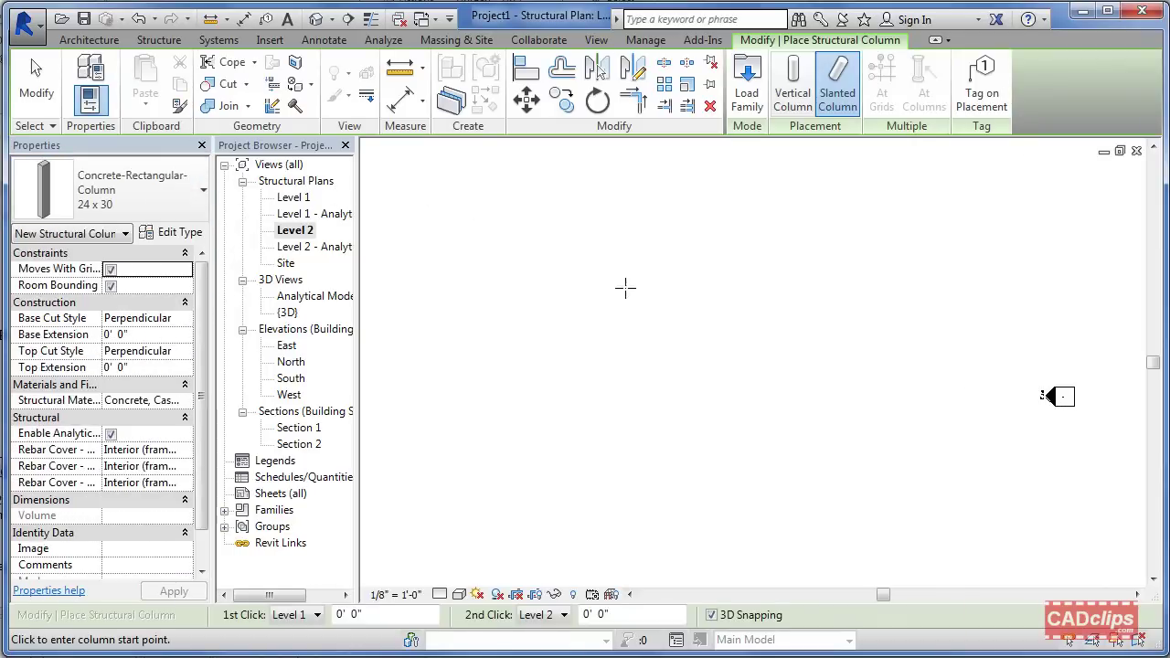
click(792, 84)
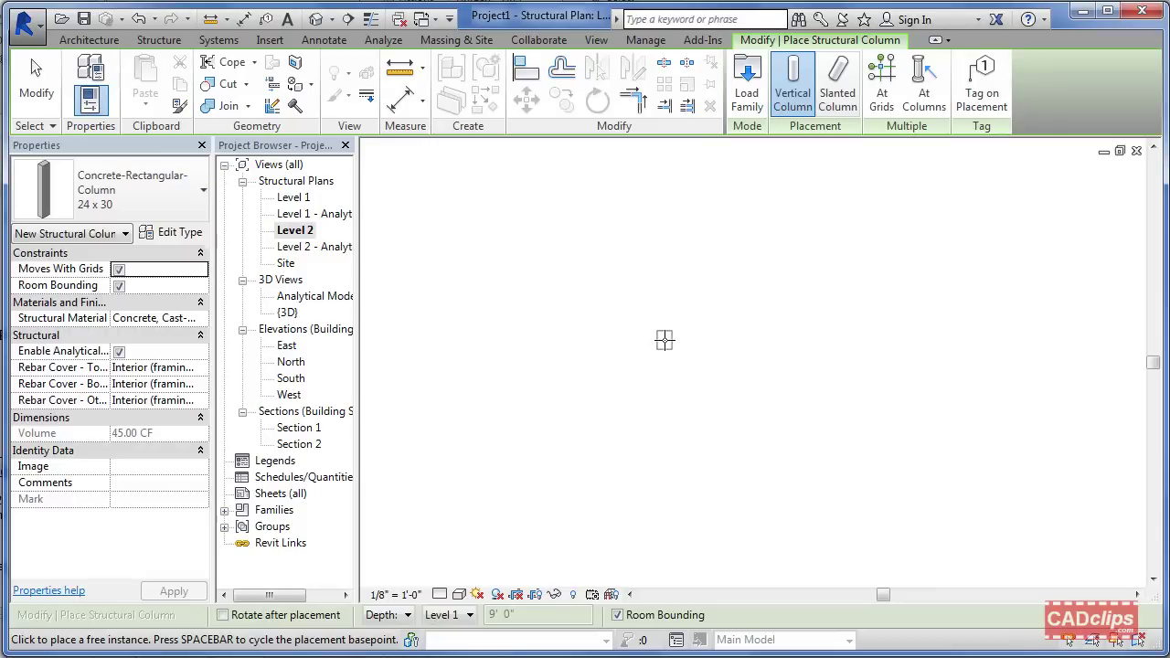
click(662, 347)
Finish column placement, open the Level 1 plan and select the new 24 x 30 concrete column.
key(Escape)
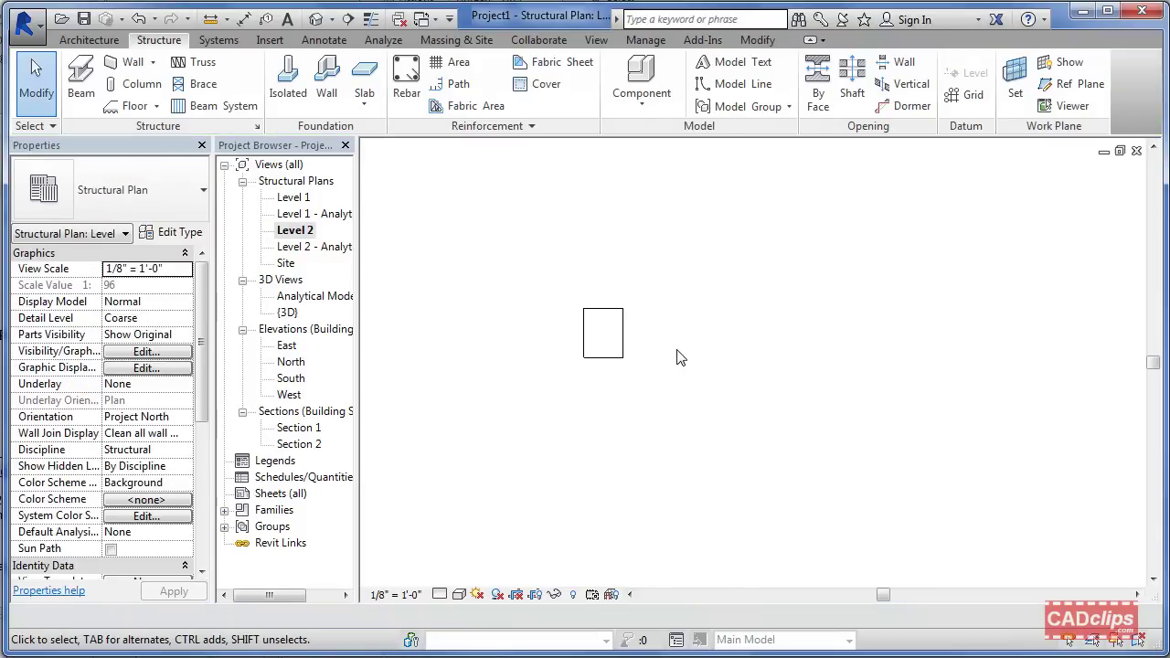
double_click(294, 197)
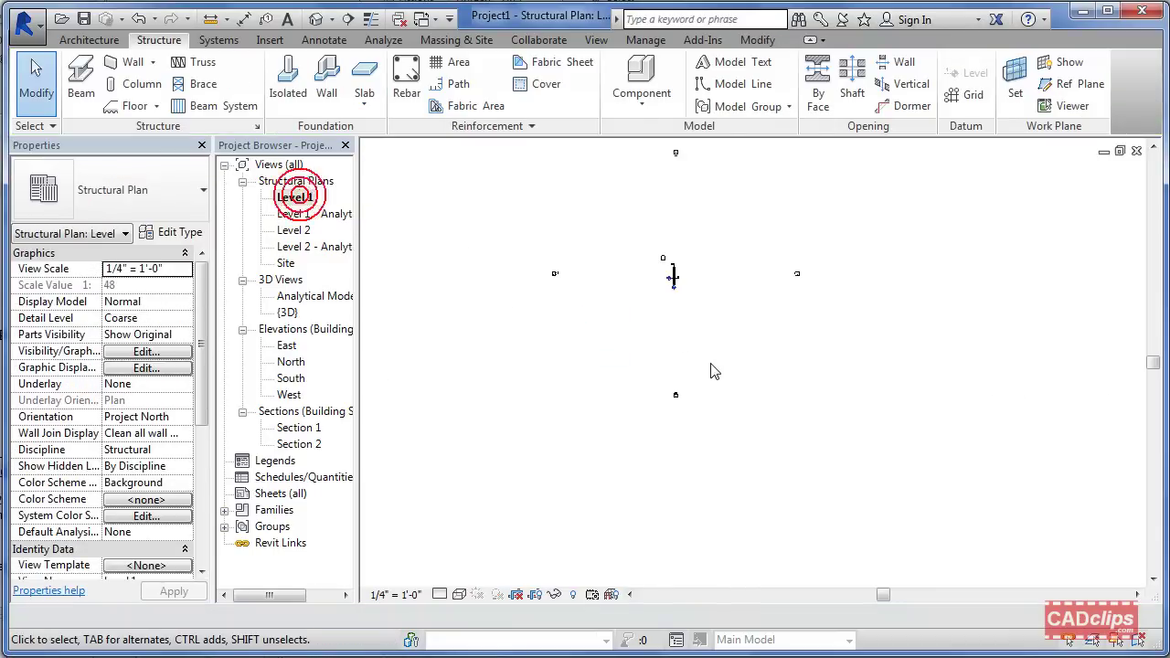
scroll(666, 262, up, 5)
scroll(666, 262, up, 3)
middle_drag(717, 356, 700, 332)
scroll(700, 332, up, 2)
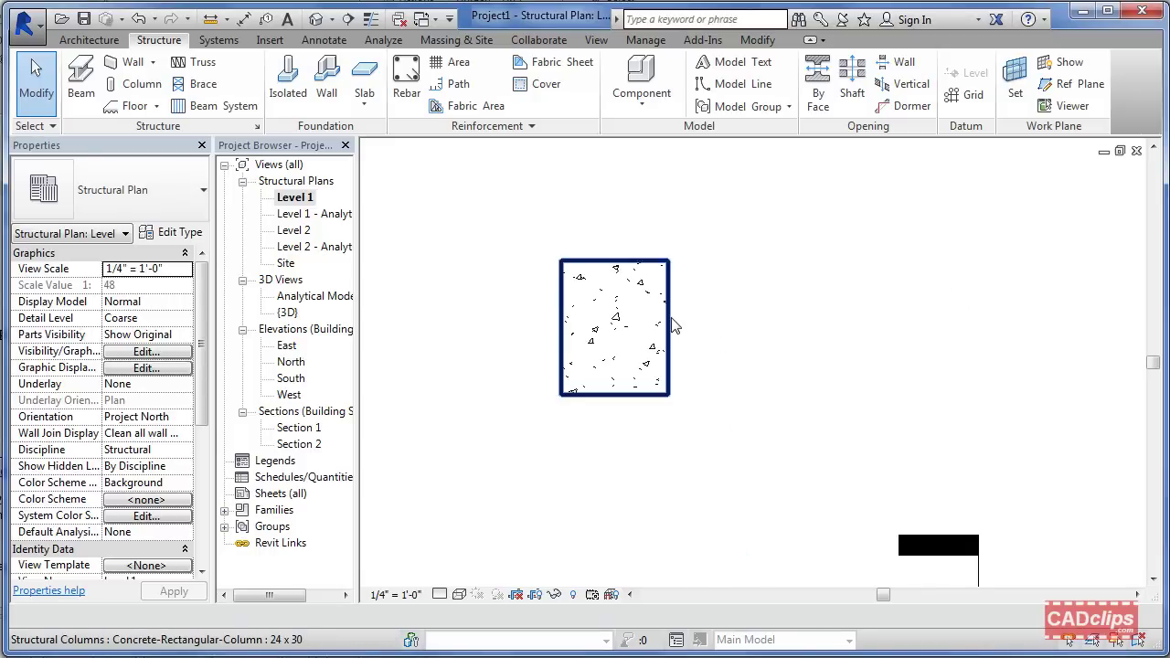
click(671, 326)
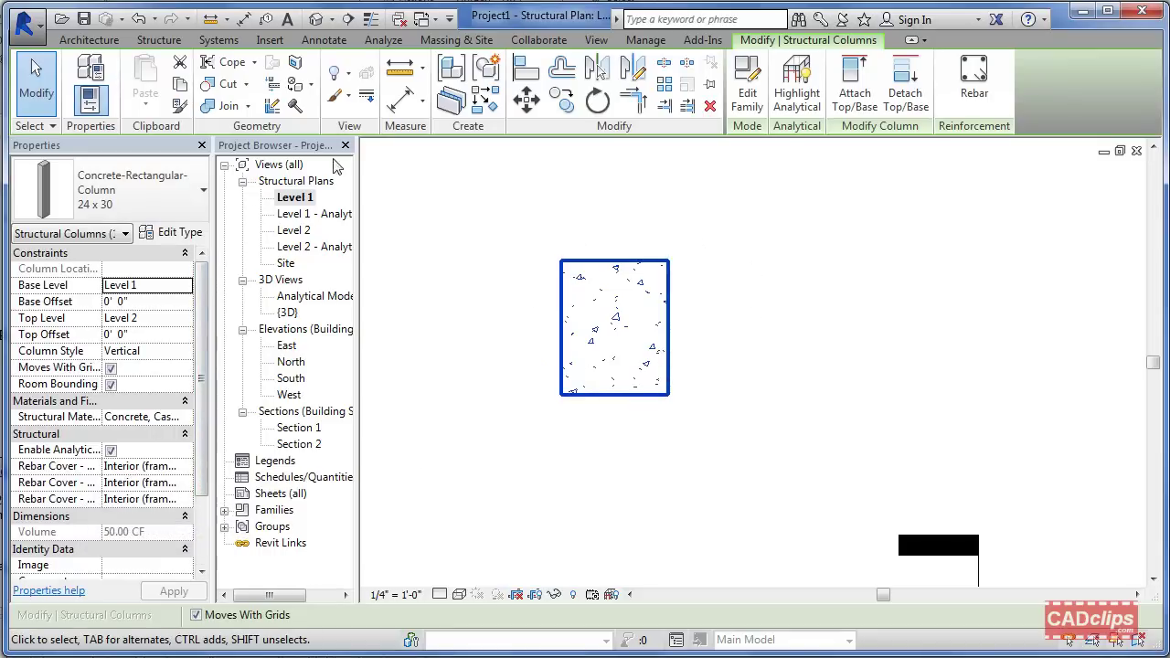
Widen the Properties palette and confirm the column's Rebar Cover faces use Interior (framing, columns).
drag(212, 177, 295, 176)
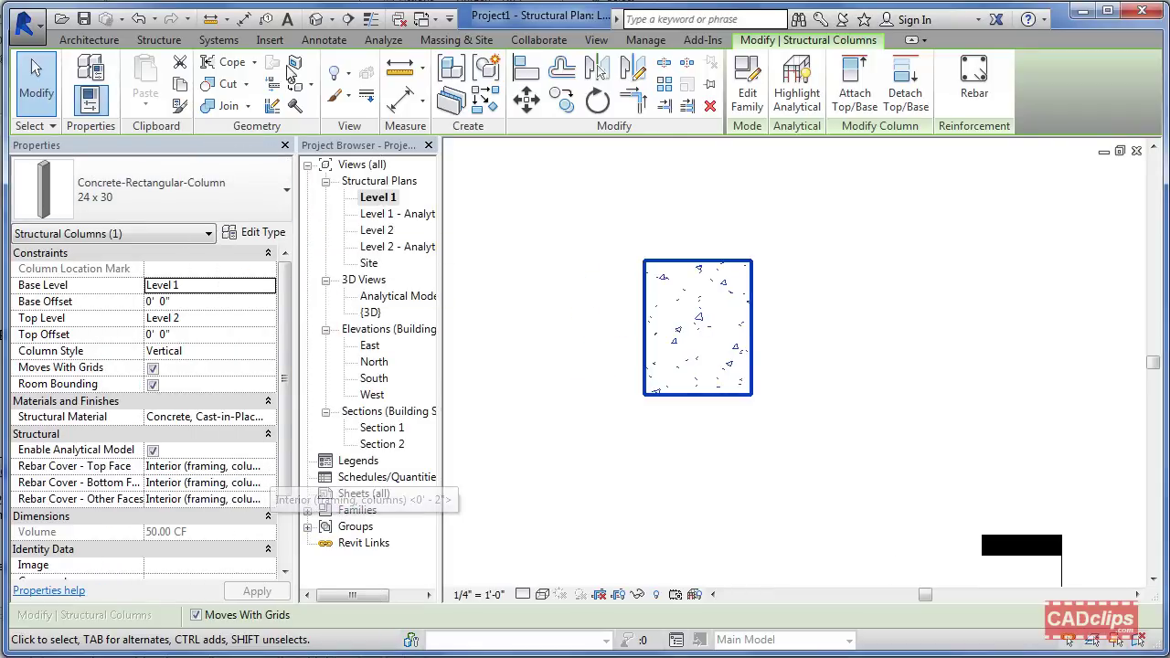
click(165, 39)
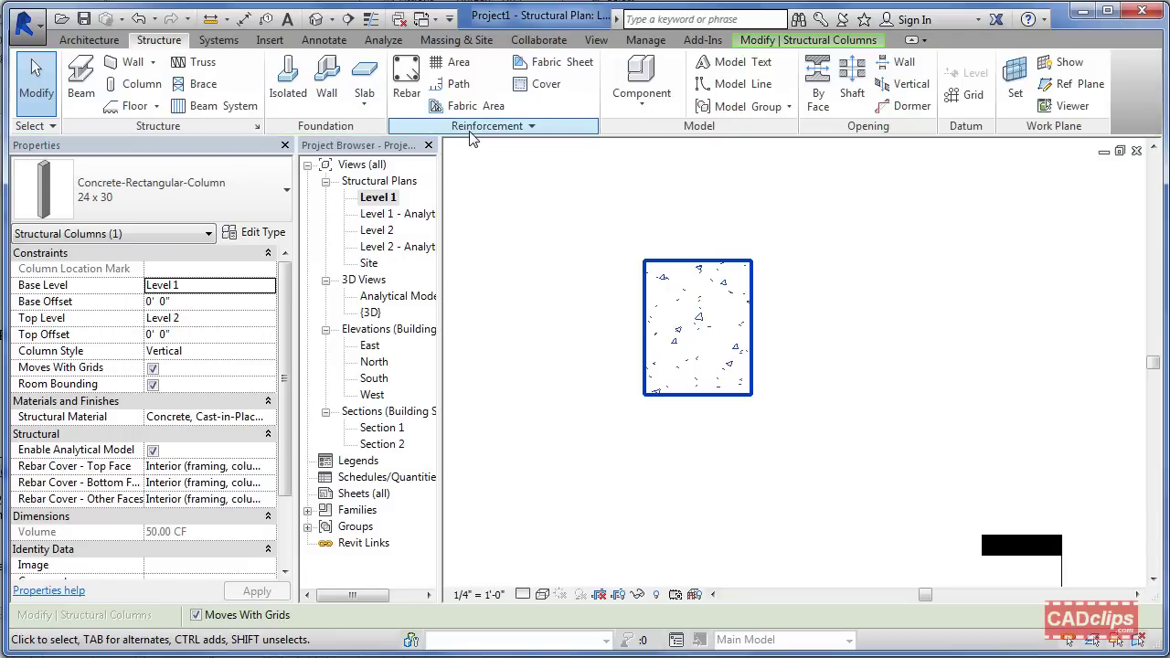
click(589, 320)
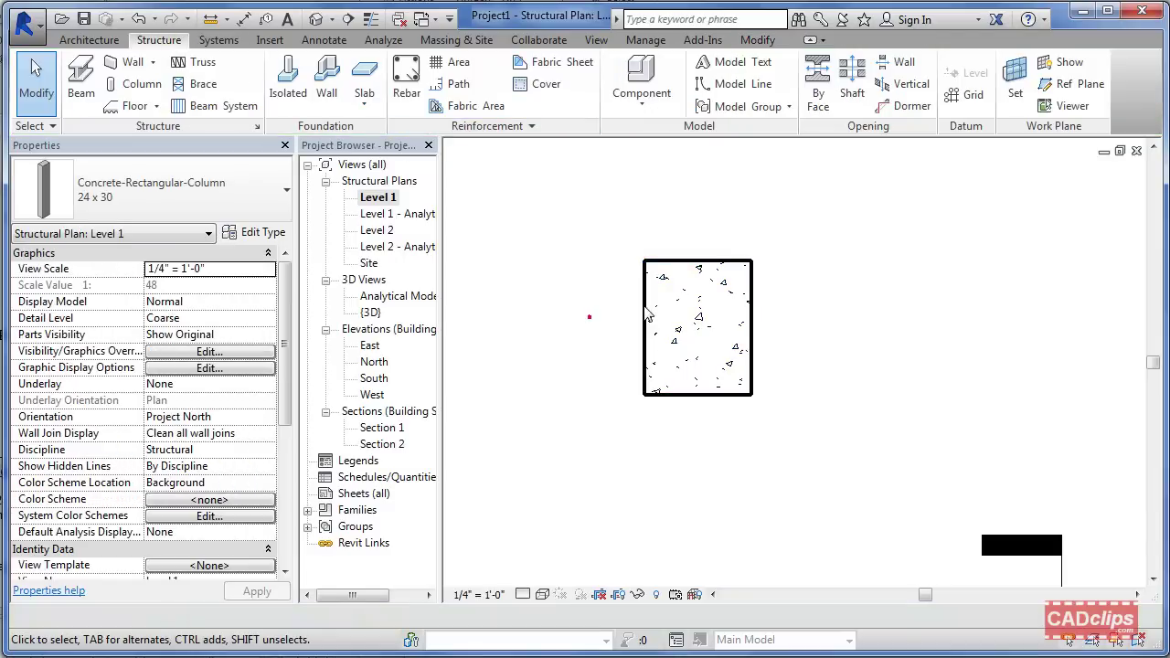
click(645, 301)
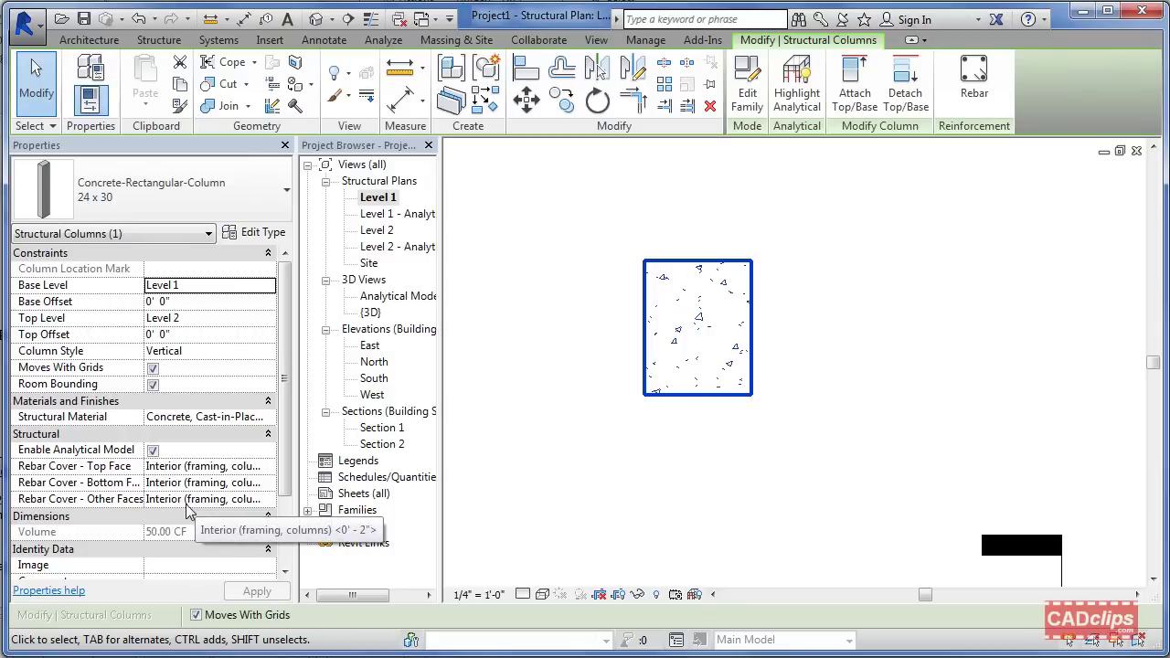
Open Section 1 from the Level 1 plan and zoom in on the reinforced beam cross-section.
click(567, 411)
scroll(567, 412, down, 3)
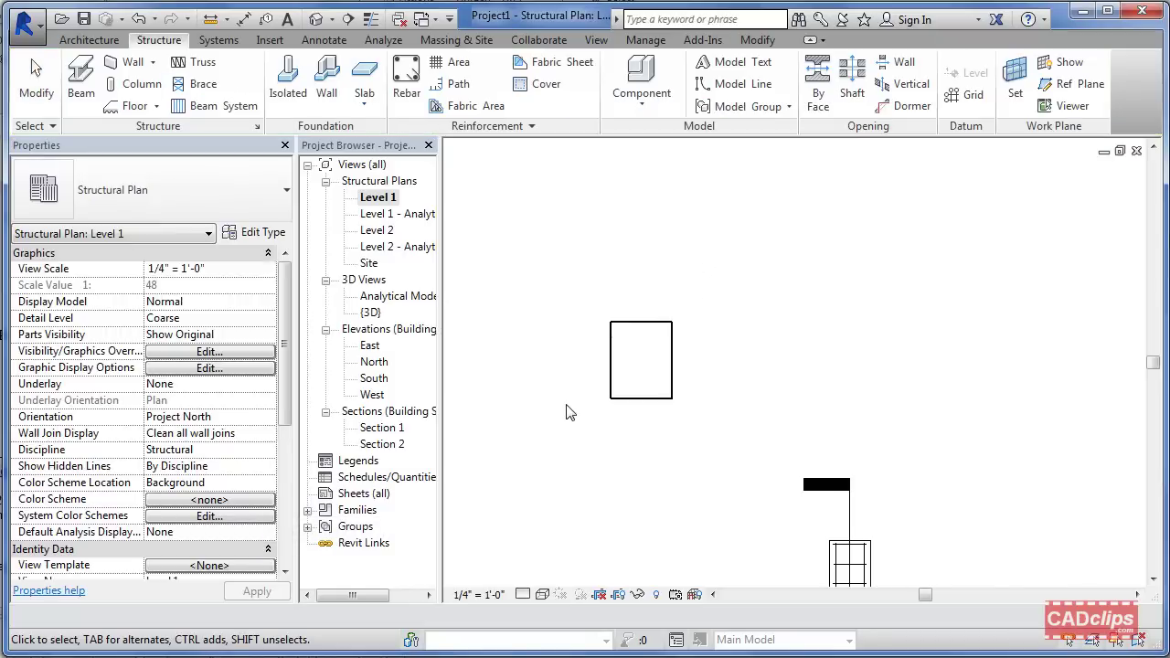
middle_drag(674, 439, 600, 214)
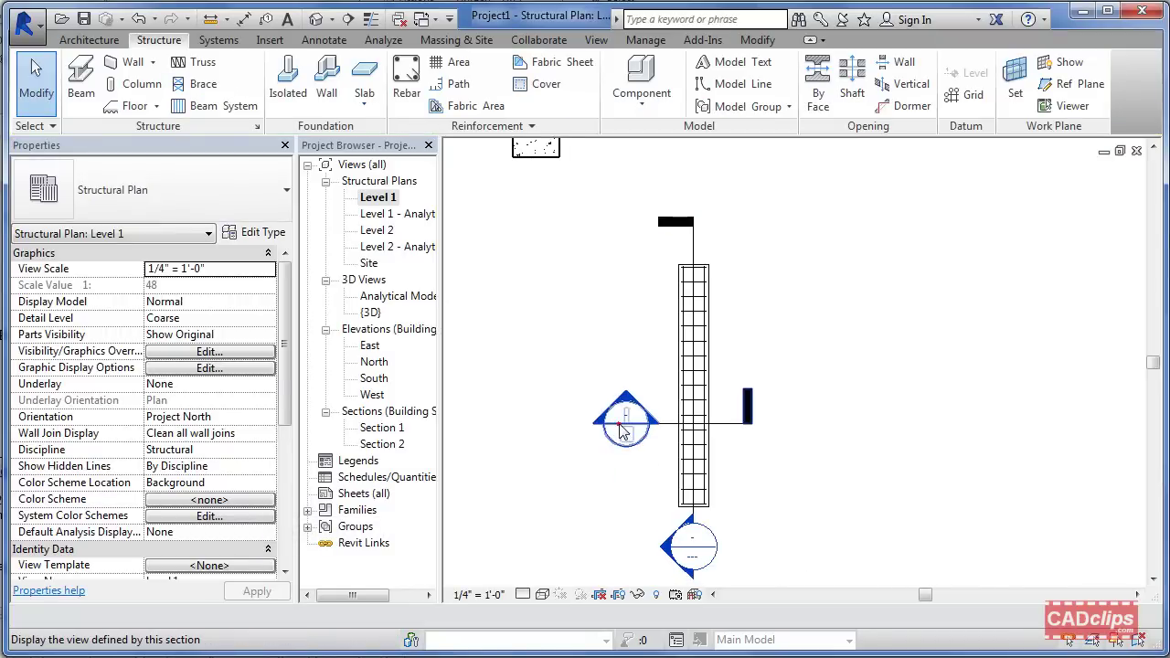
double_click(624, 432)
middle_drag(816, 494, 762, 368)
scroll(792, 396, up, 1)
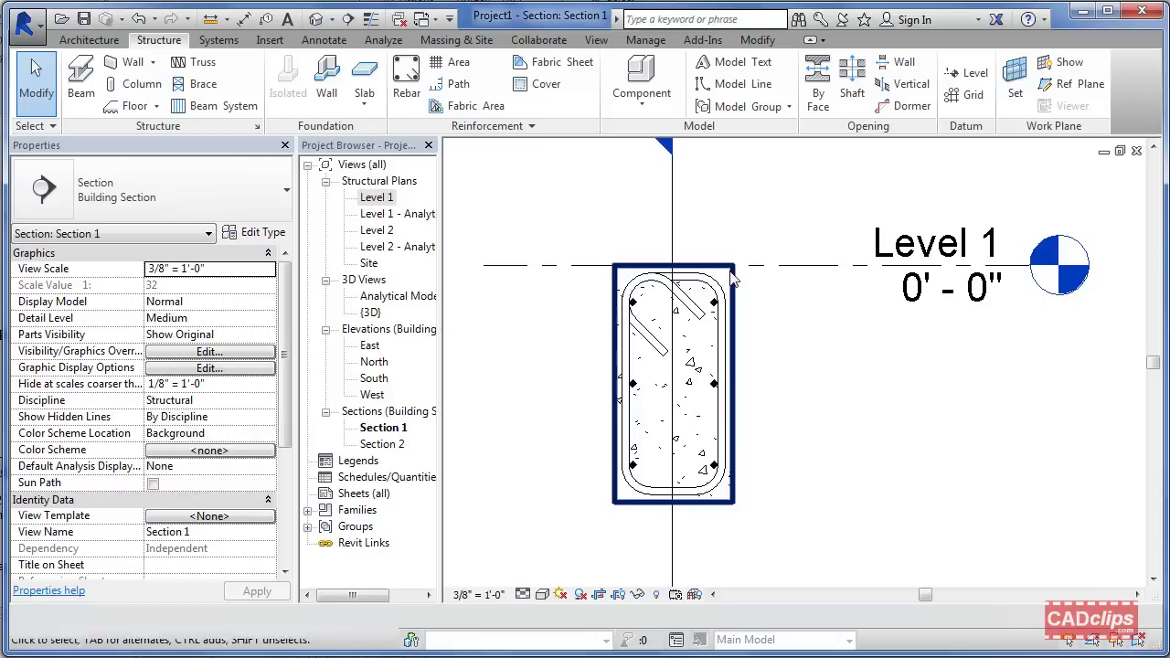